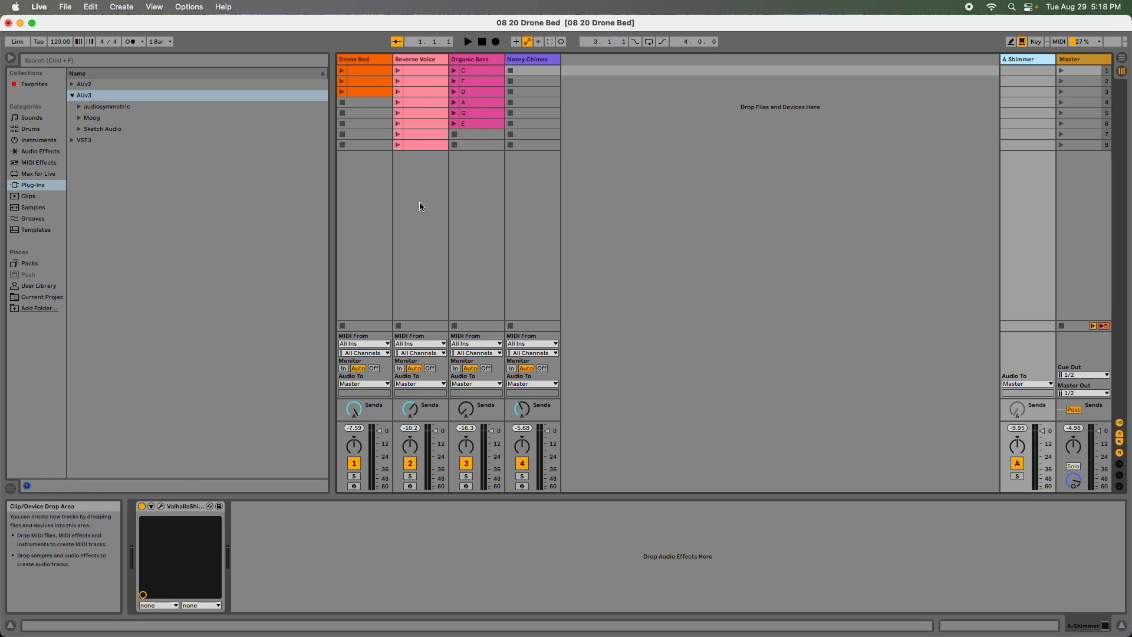
# Launch the first clips on the Drone Bed and Reverse Voice tracks and show the Nosey Chimes device chain from its start.
pyautogui.click(341, 71)
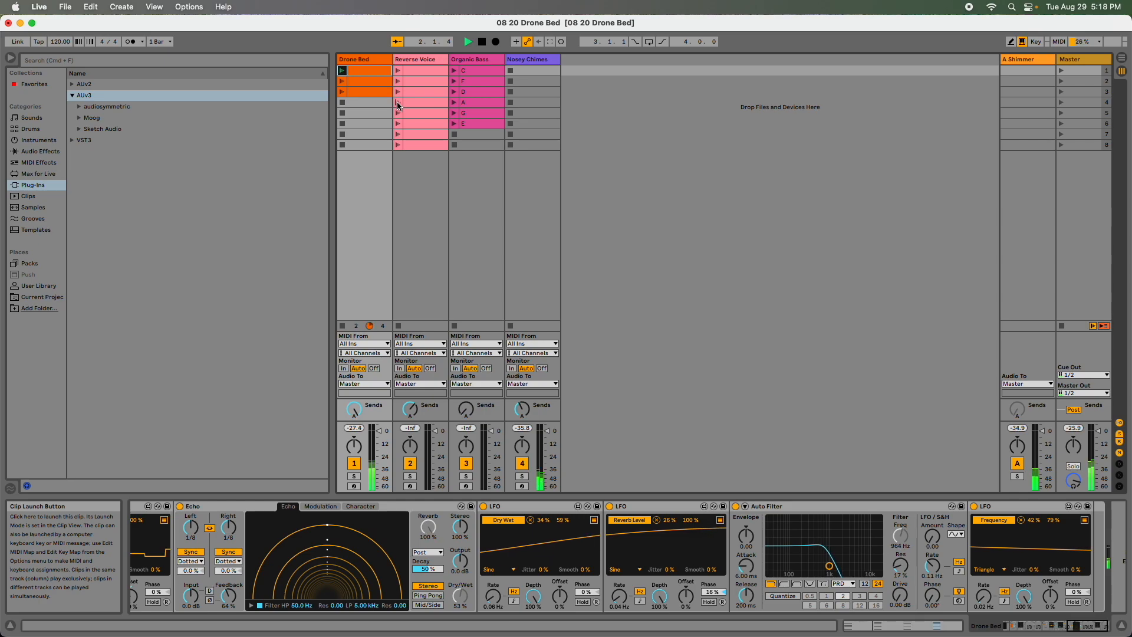
pyautogui.click(398, 71)
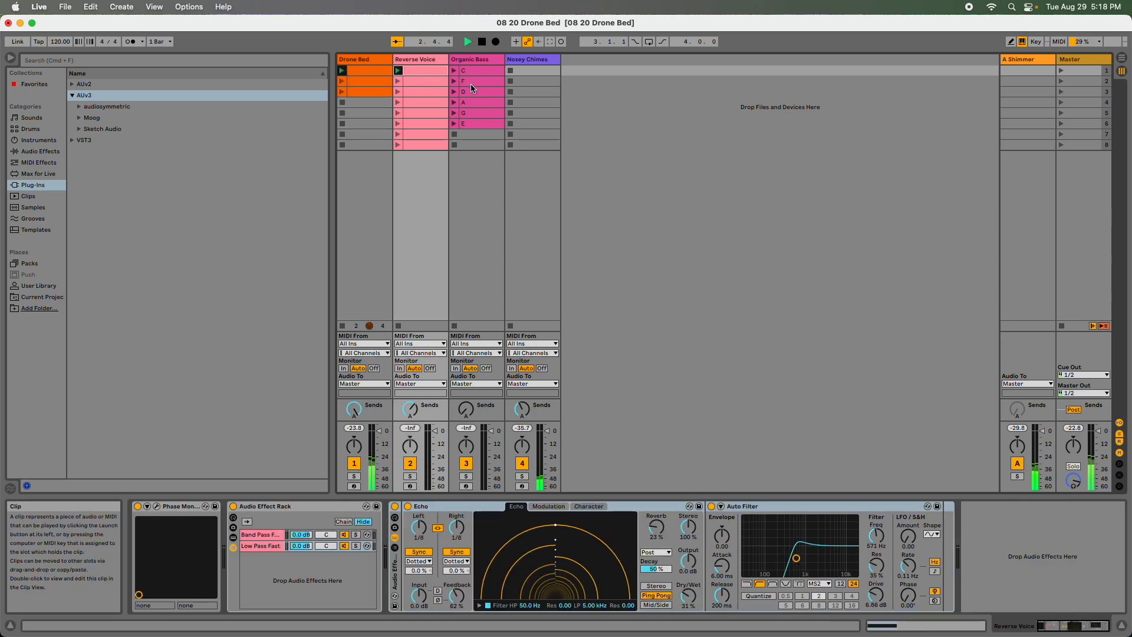
pyautogui.click(532, 60)
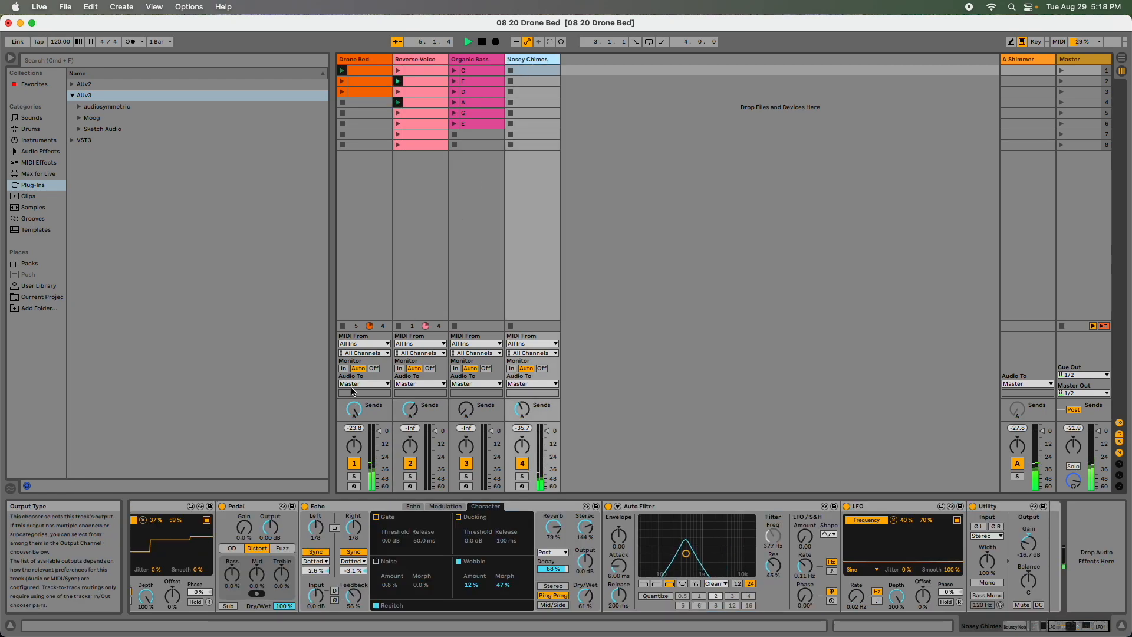
pyautogui.hscroll(-5, 165, 517)
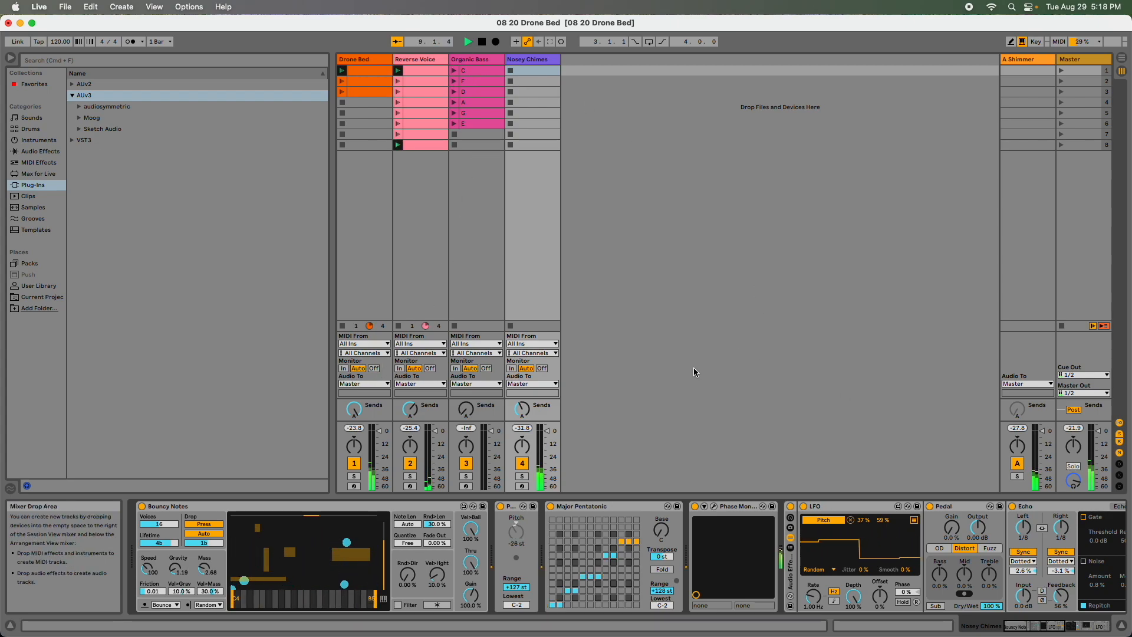
# Launch the Organic Bass clips C, D, A and G in turn, finishing back on C.
pyautogui.click(456, 72)
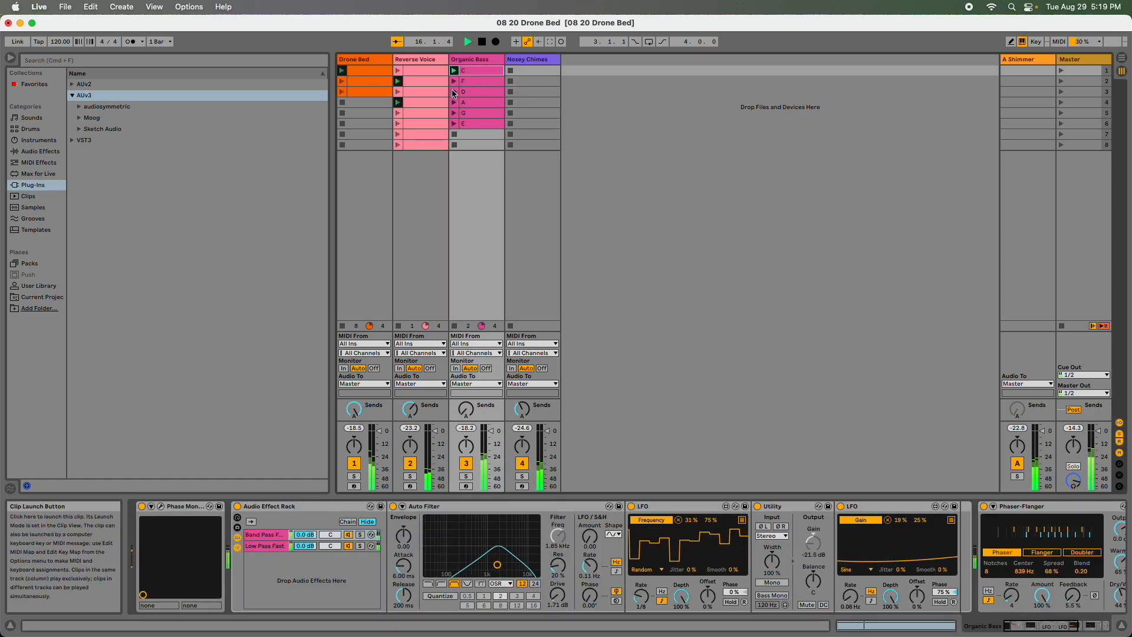
pyautogui.click(455, 93)
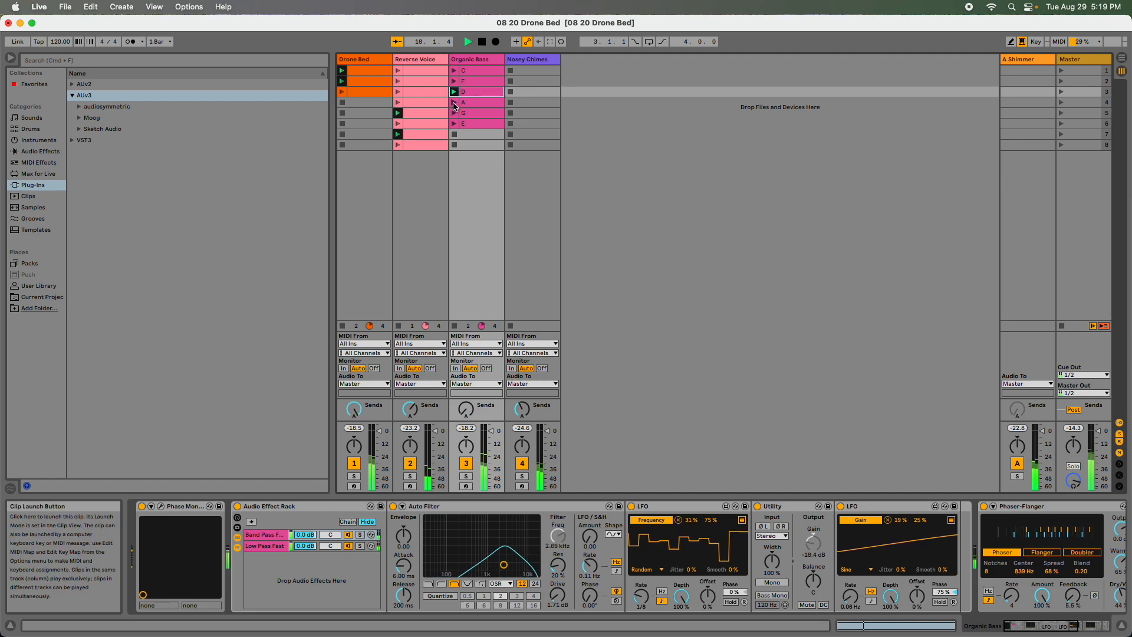
pyautogui.click(455, 103)
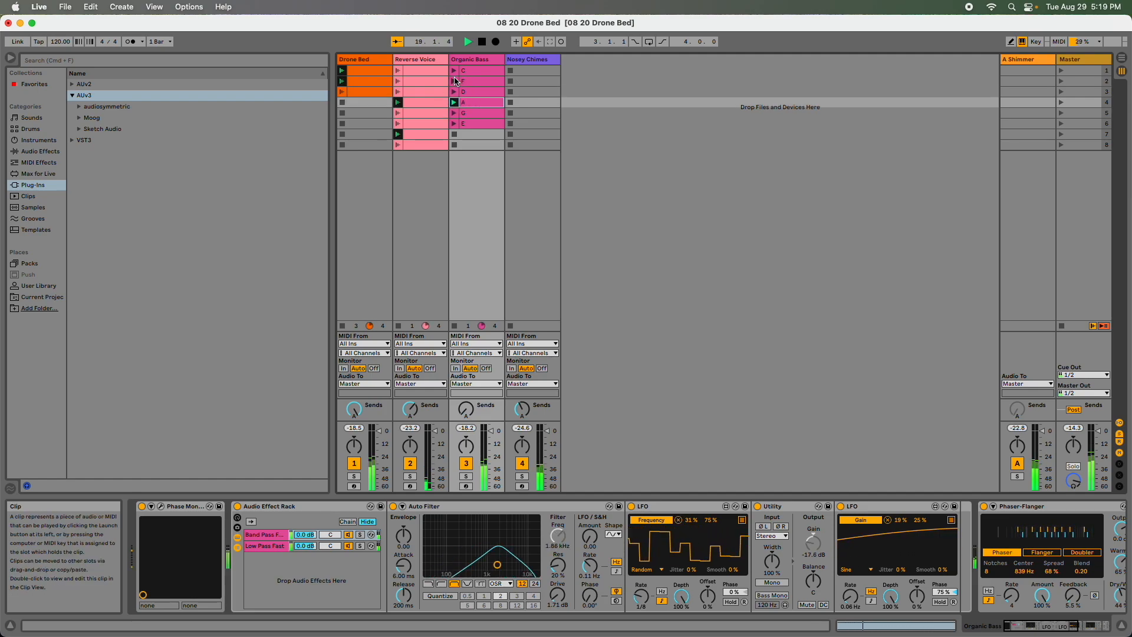
pyautogui.click(455, 113)
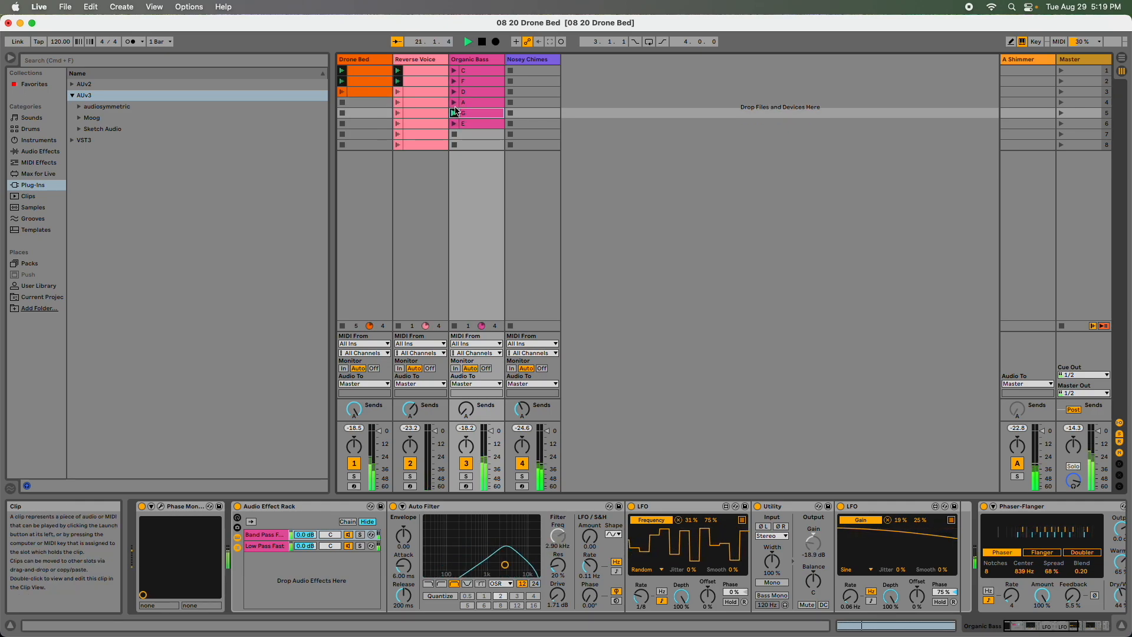
pyautogui.click(455, 72)
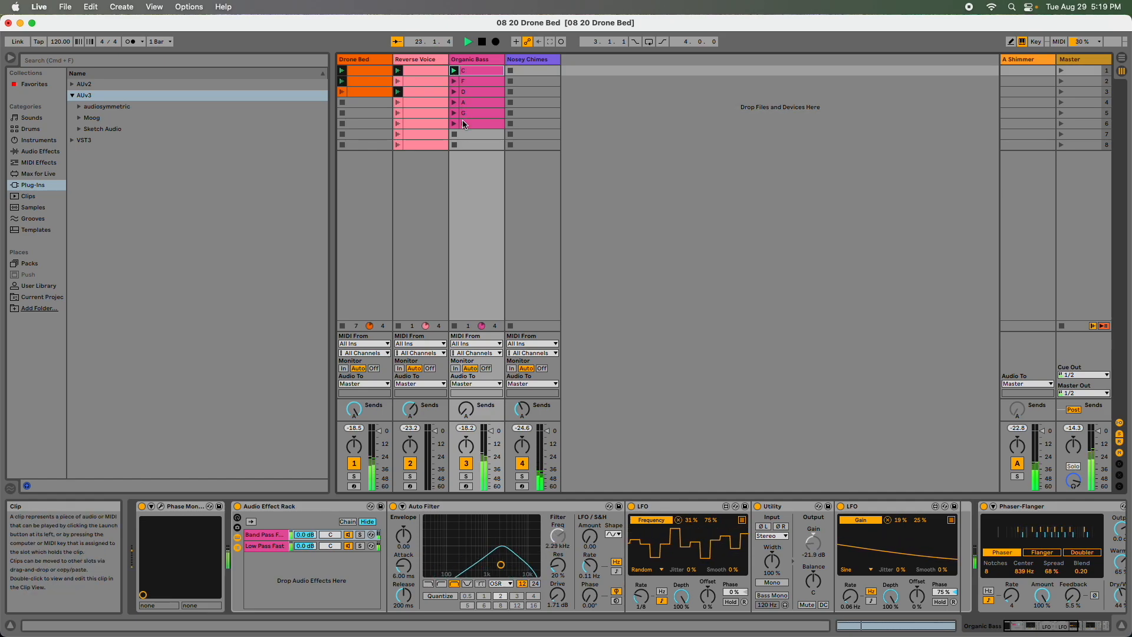
# Stop the Organic Bass, Reverse Voice and Drone Bed clips and deactivate Bouncy Notes on the Nosey Chimes track.
pyautogui.click(455, 326)
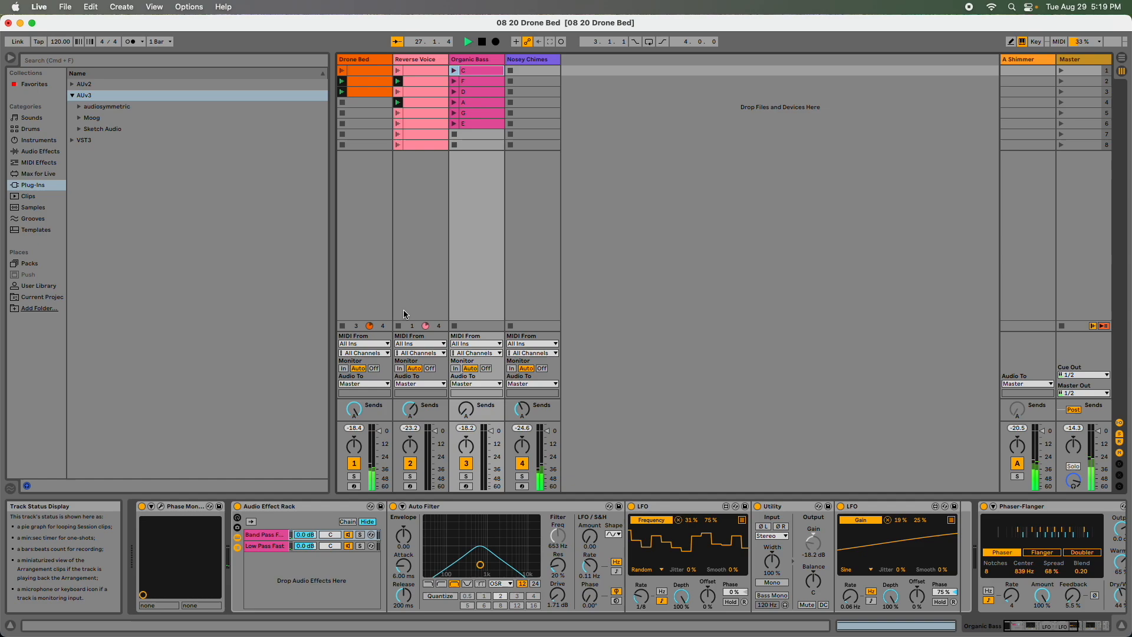
pyautogui.click(342, 326)
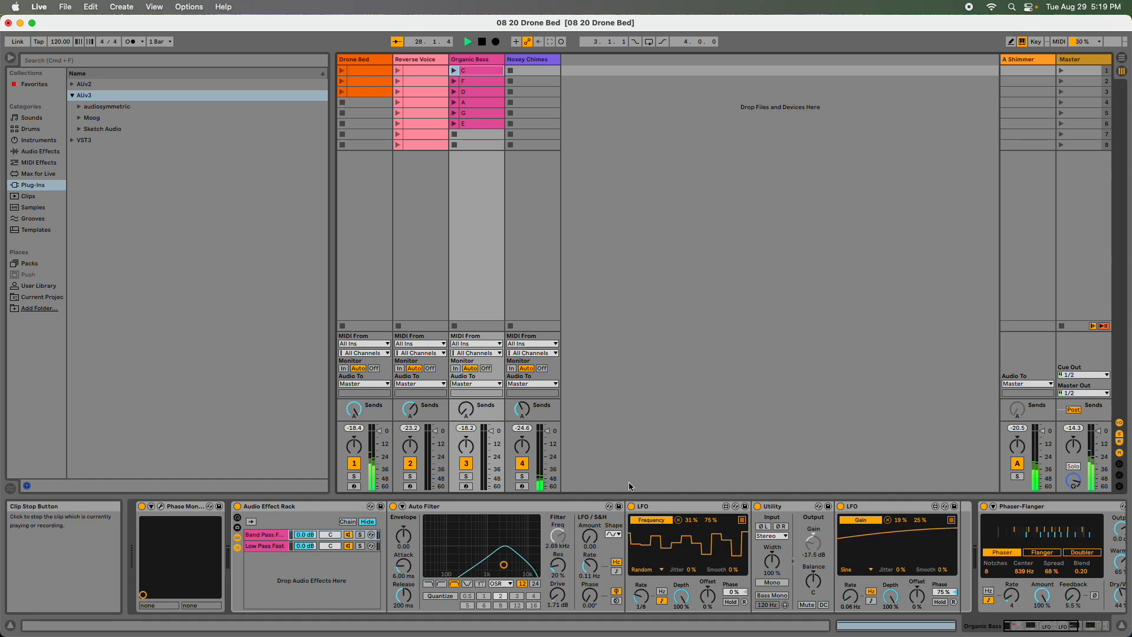
pyautogui.click(526, 59)
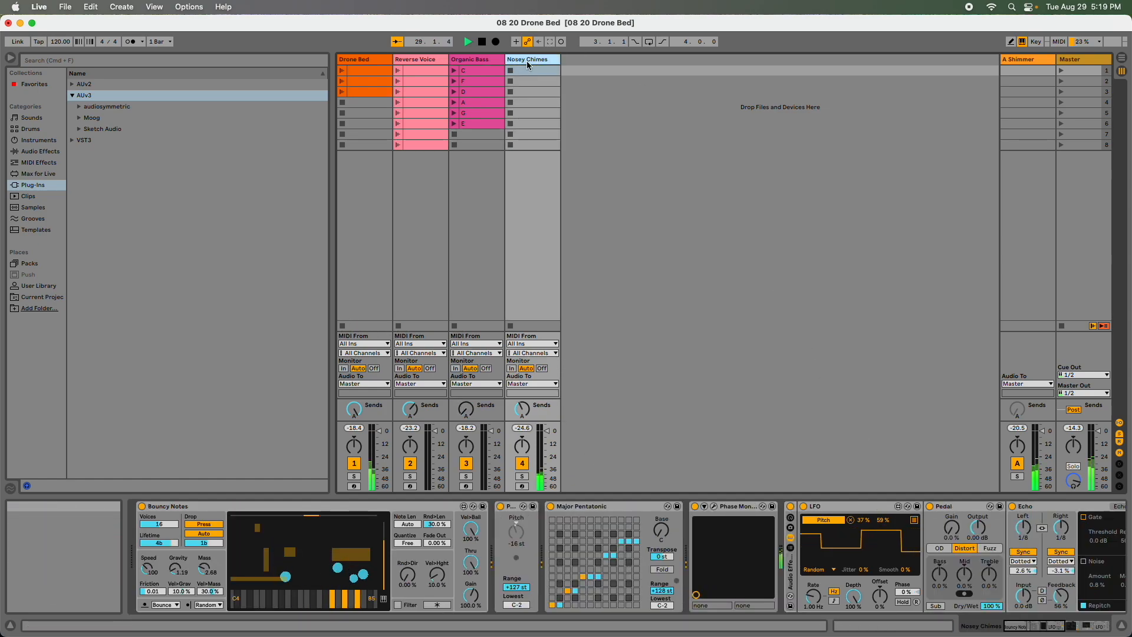
pyautogui.click(142, 508)
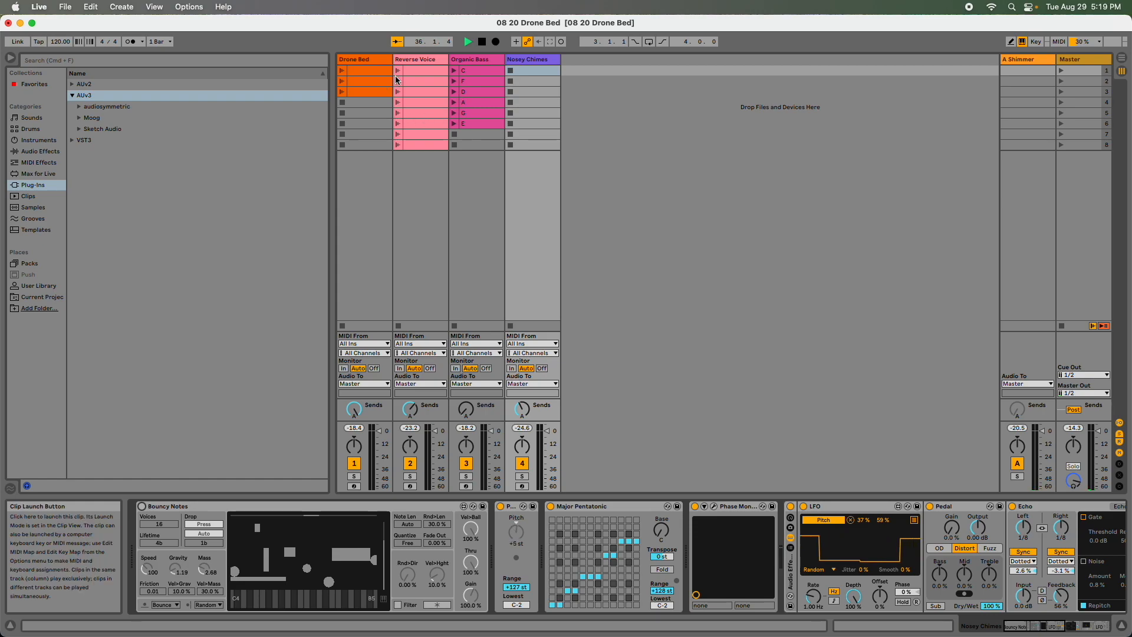
# Open the first Drone Bed clip in the note editor and enlarge the editor to show its full note range.
pyautogui.click(368, 61)
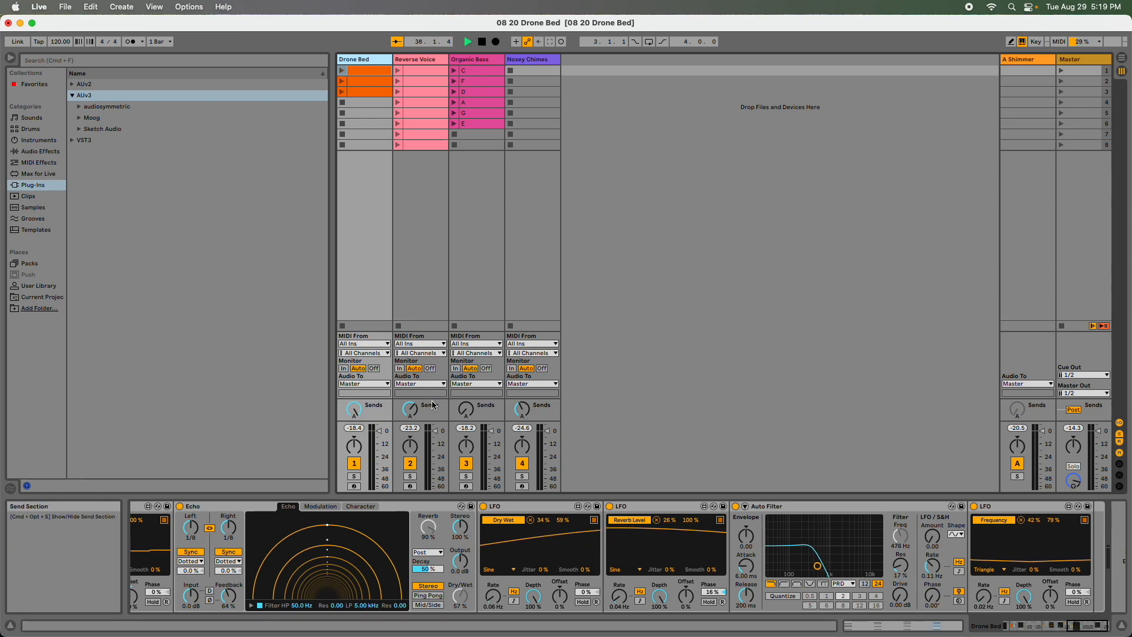
pyautogui.hscroll(-10, 376, 526)
pyautogui.hscroll(-10, 377, 526)
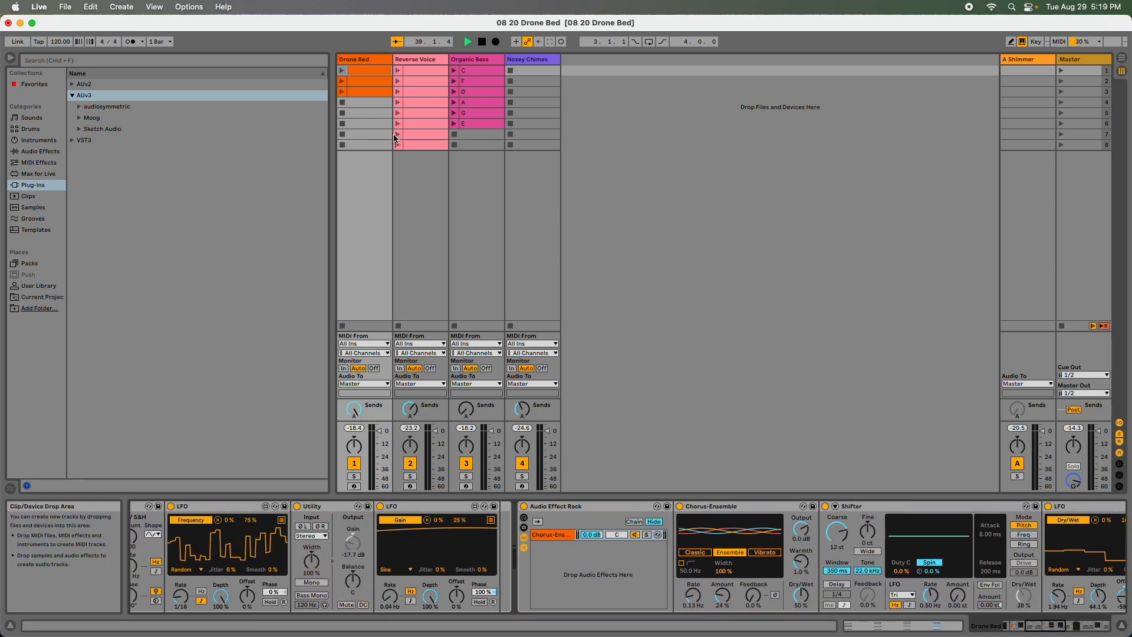
pyautogui.click(937, 623)
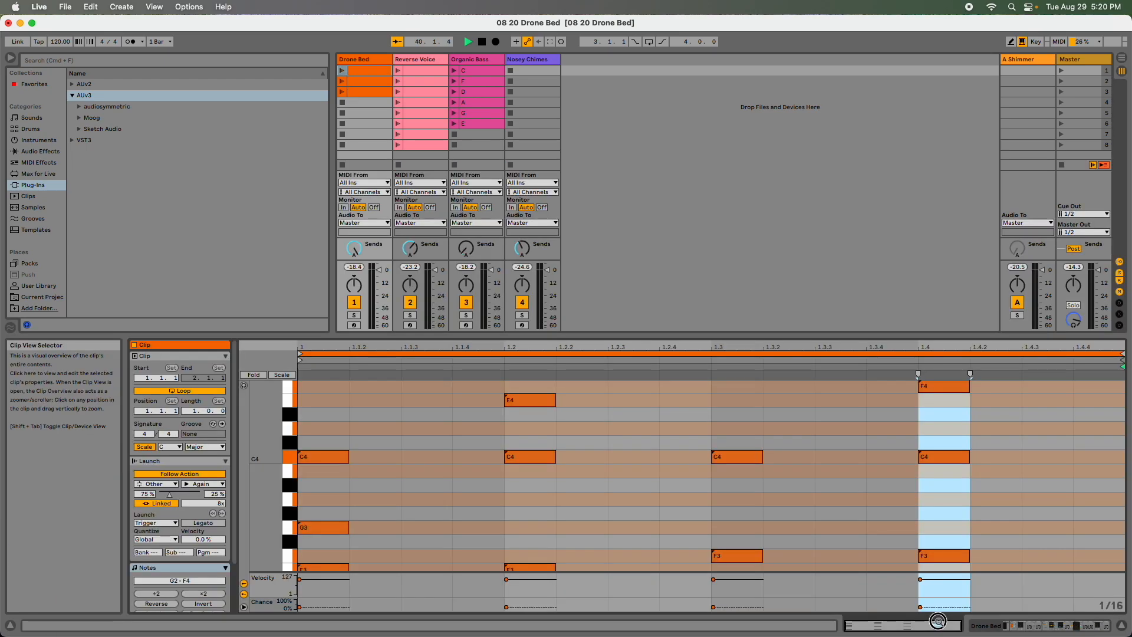
pyautogui.moveTo(665, 335); pyautogui.dragTo(662, 135)
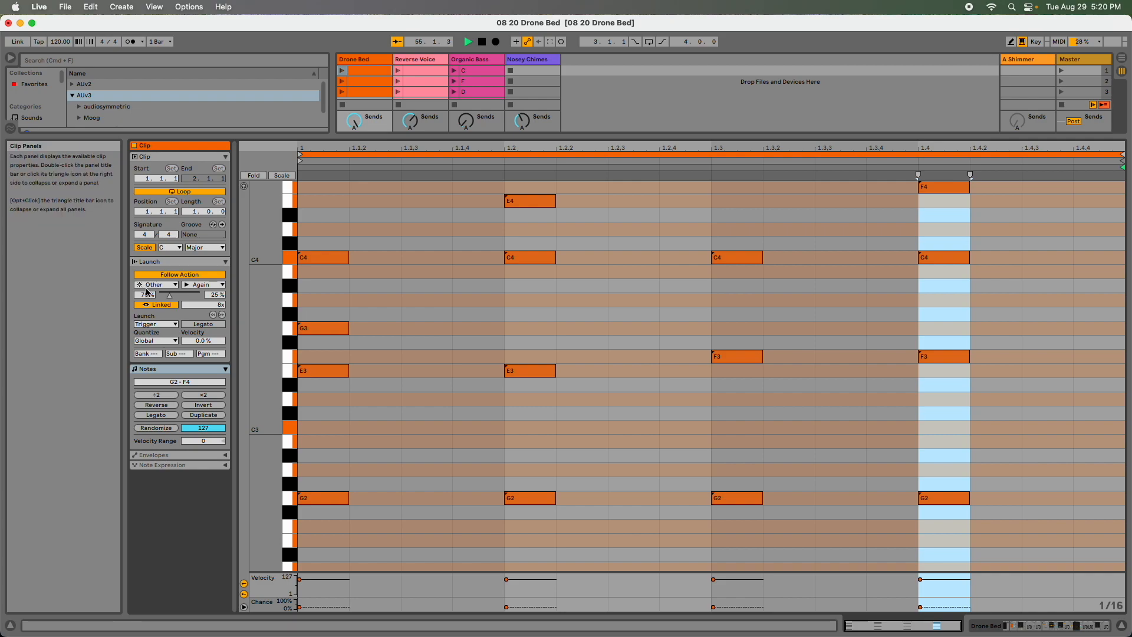
# Examine the chord notes in the second and third Drone Bed clips.
pyautogui.click(370, 81)
pyautogui.scroll(5, 484, 299)
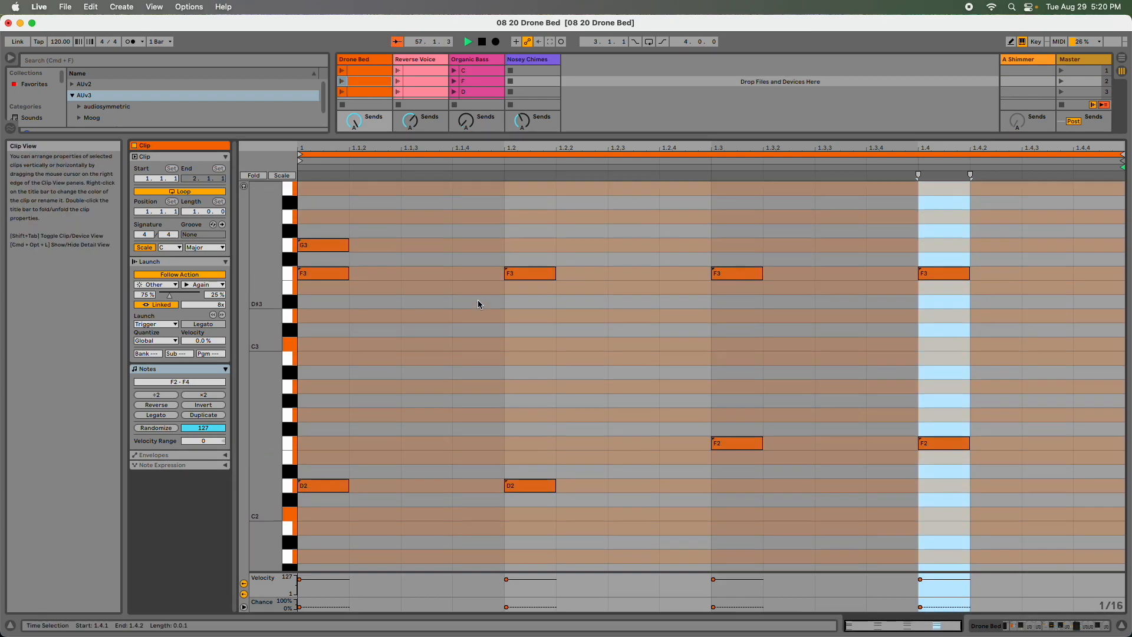
pyautogui.scroll(-1, 527, 293)
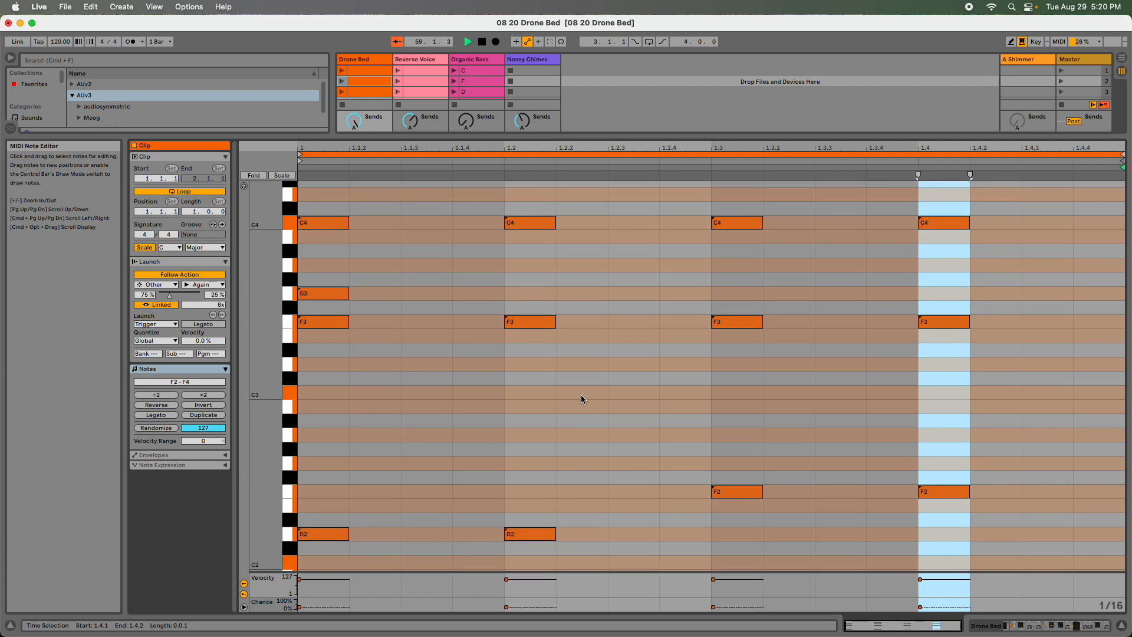
pyautogui.scroll(2, 581, 395)
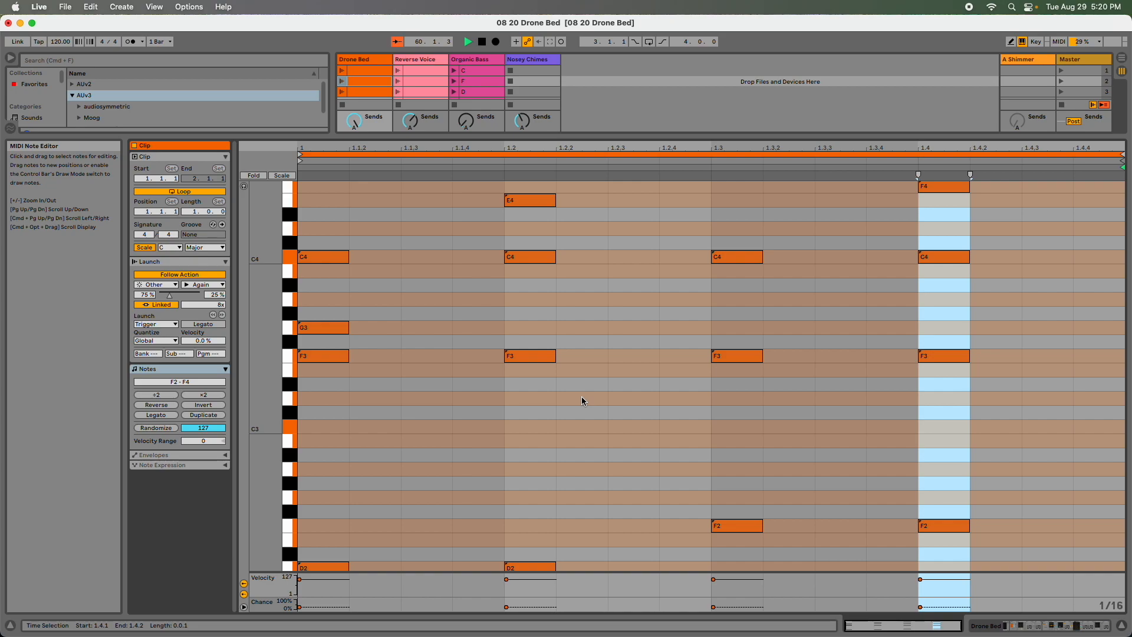
pyautogui.click(368, 90)
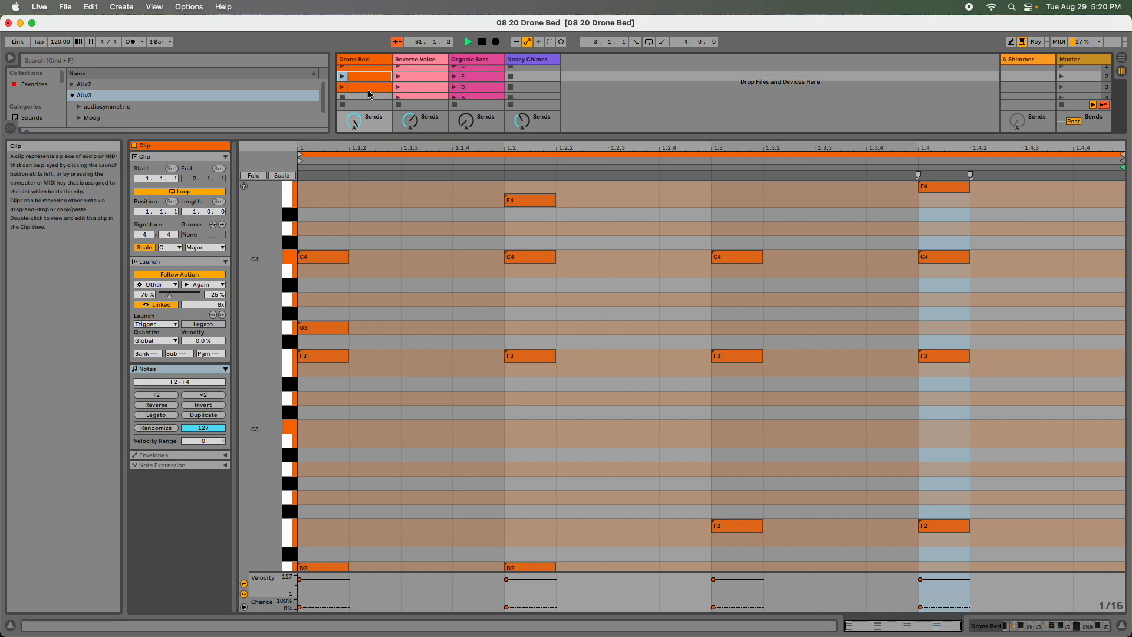
pyautogui.scroll(-3, 514, 328)
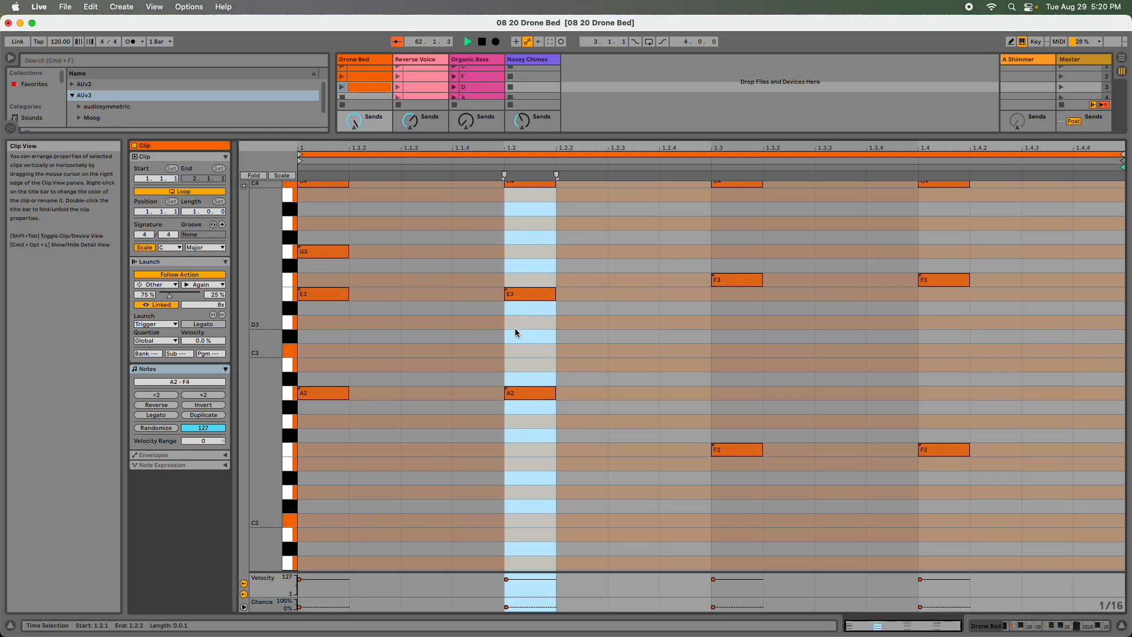
pyautogui.scroll(4, 667, 313)
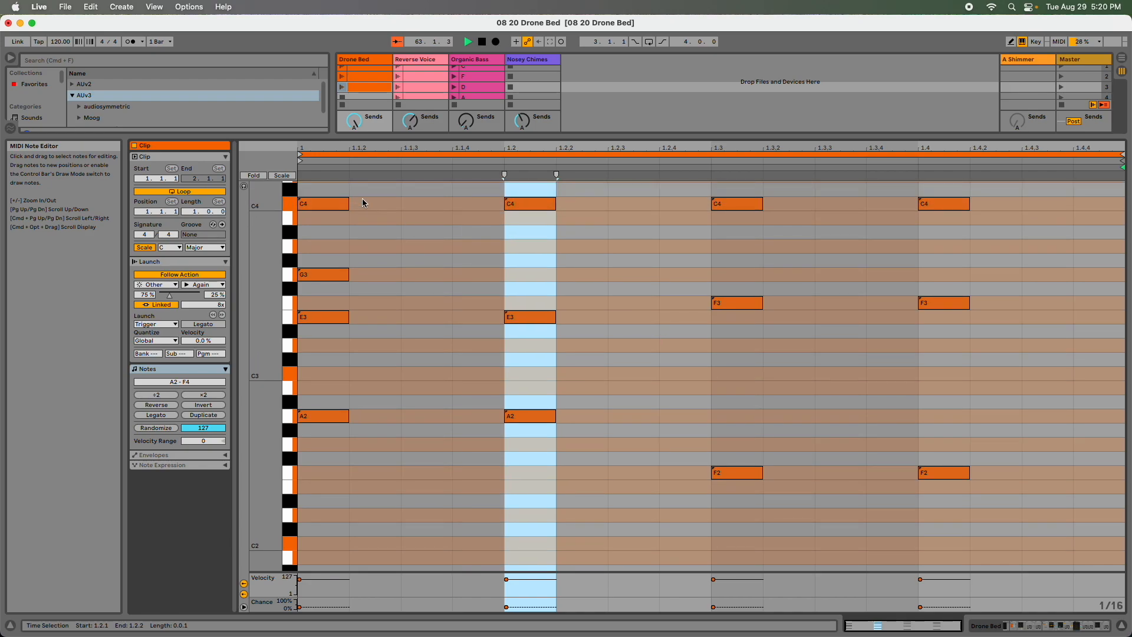
pyautogui.scroll(-1, 579, 259)
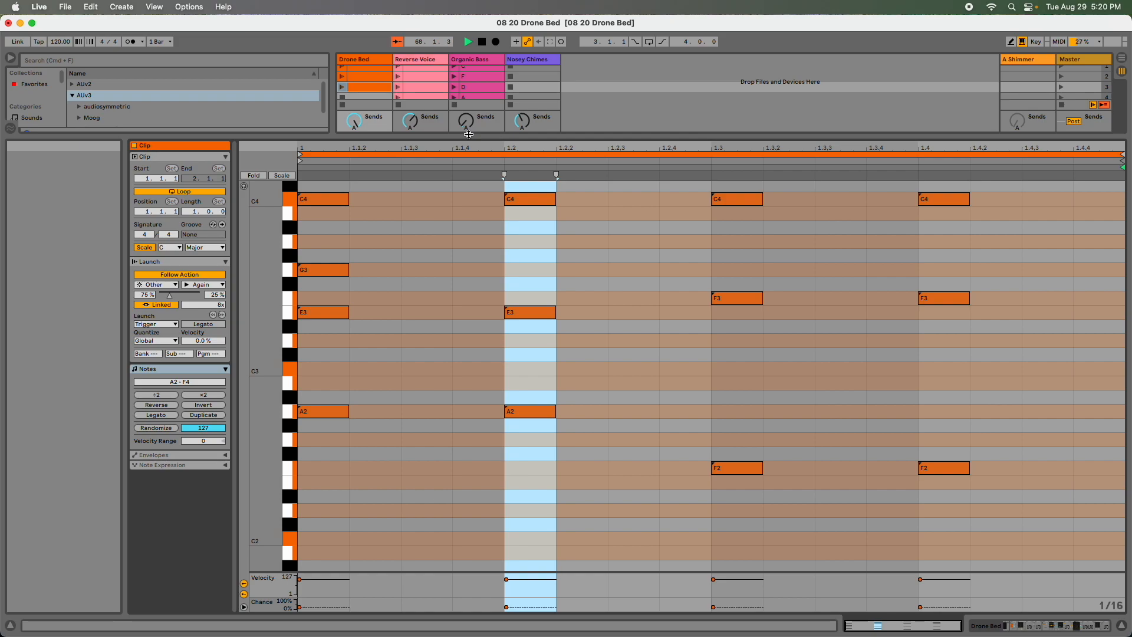
# Shrink the clip editor to uncover the Session mixer and launch the first Drone Bed clip.
pyautogui.moveTo(469, 134); pyautogui.dragTo(496, 368)
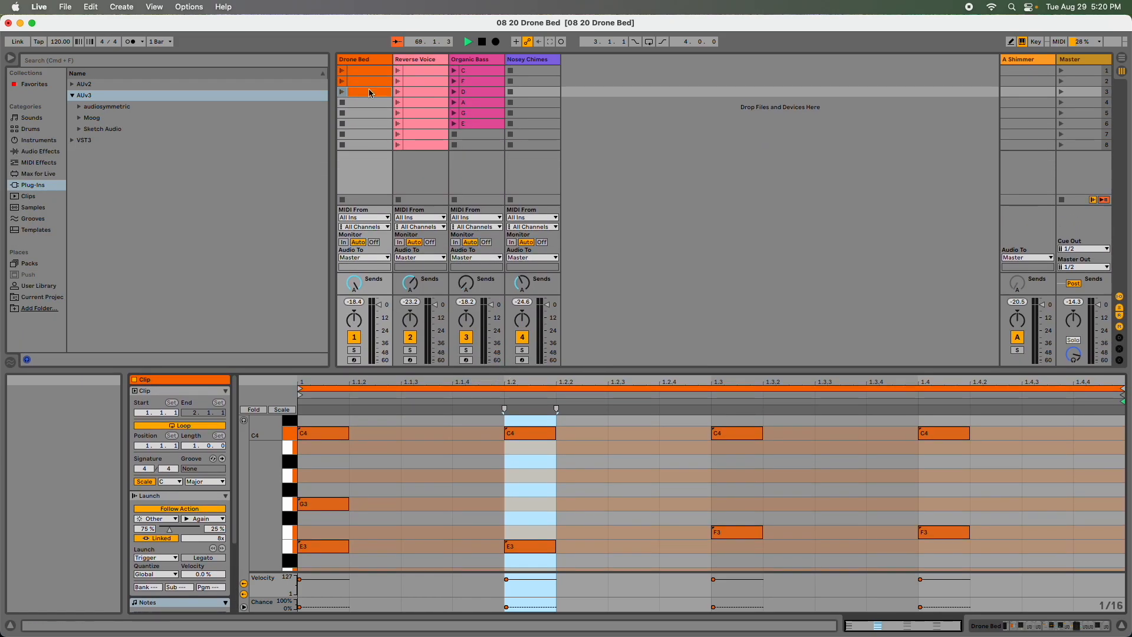
pyautogui.click(342, 71)
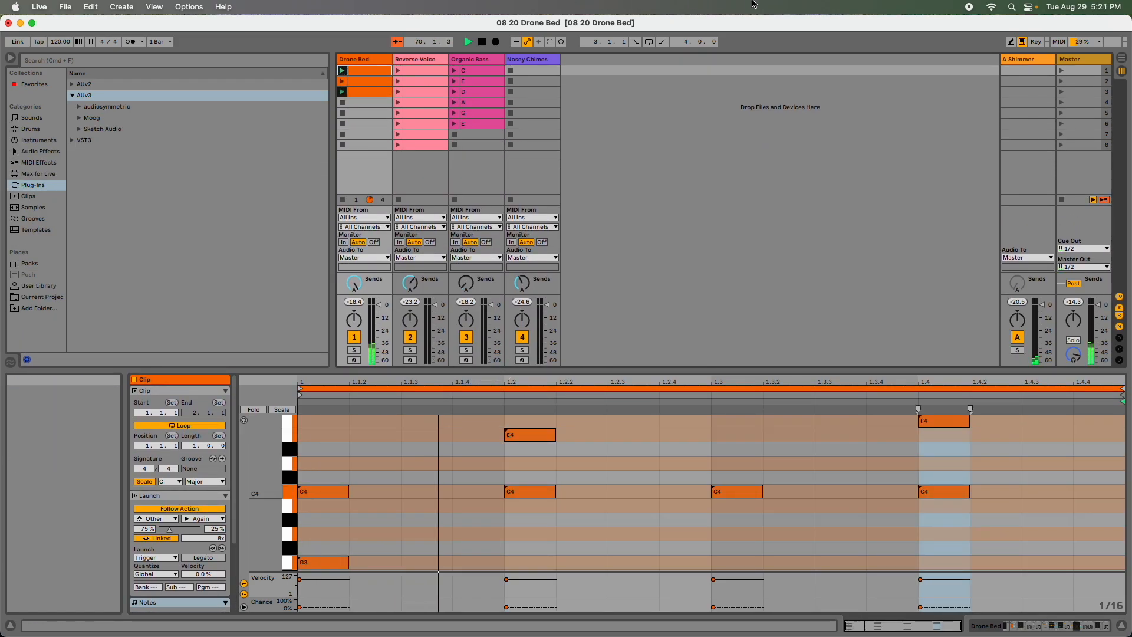
# Show the Drone Bed device chain from Phase Monkey onward and deactivate the Audio Effect Rack containing Chorus-Ensemble.
pyautogui.click(1098, 321)
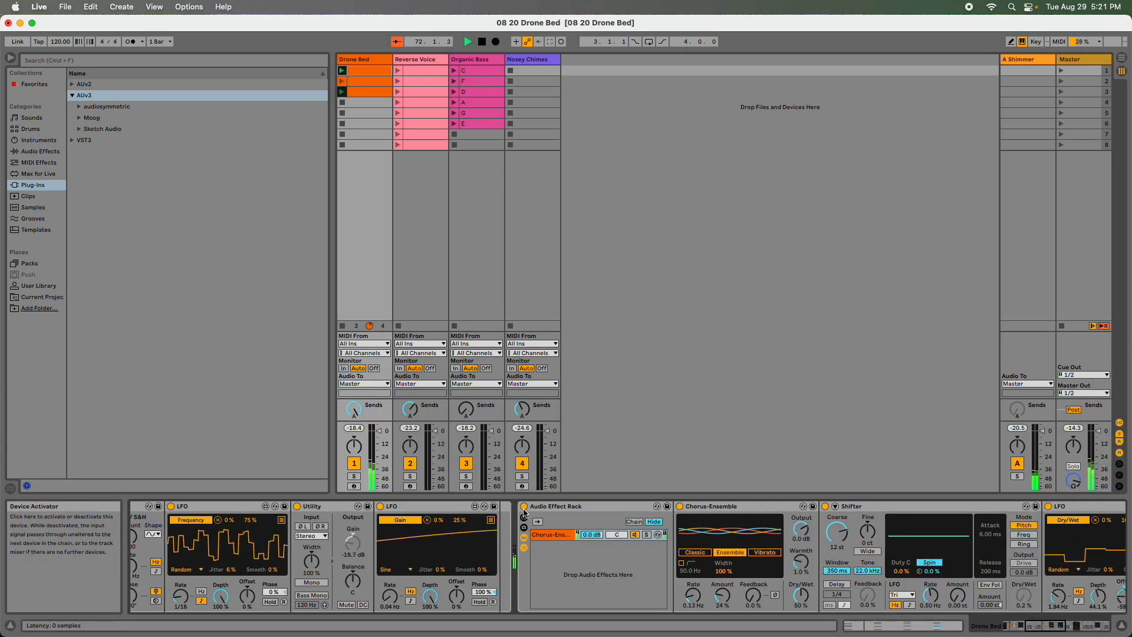
pyautogui.hscroll(-10, 526, 522)
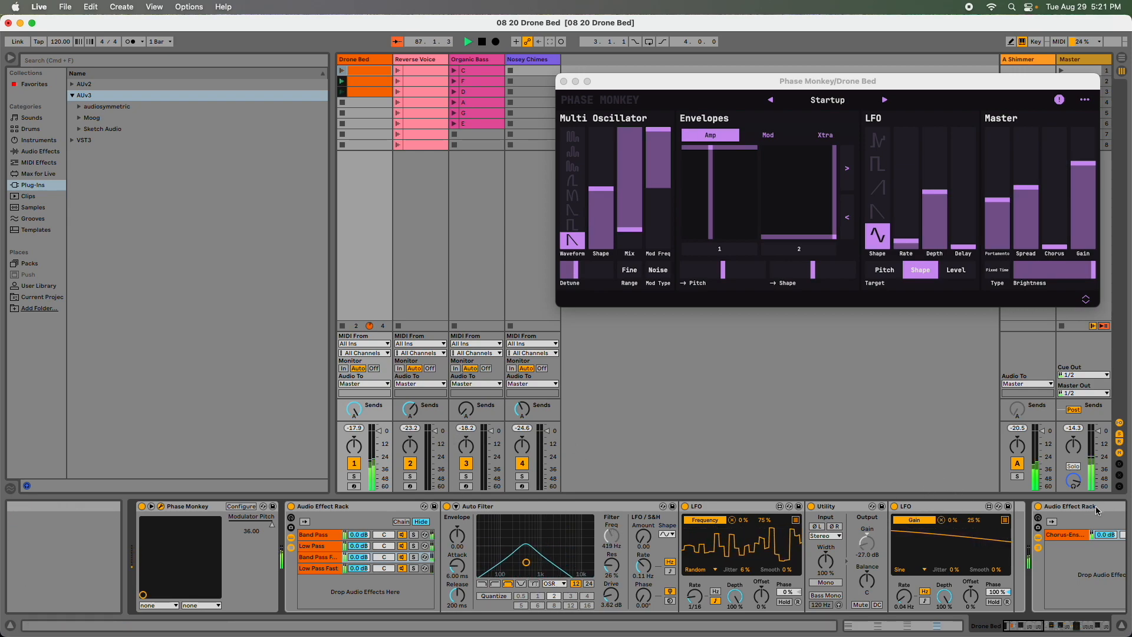
pyautogui.click(1038, 507)
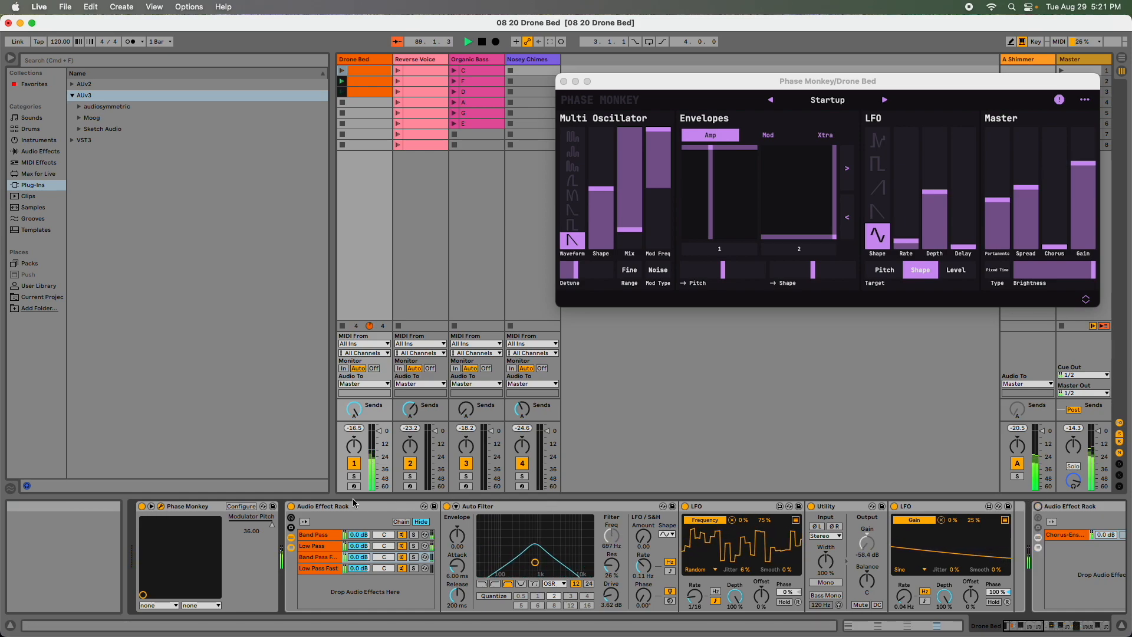
# Compare the Drone Bed sound at about -12 dB with the four-chain filter rack bypassed, restoring the rack and the 0 dB volume.
pyautogui.moveTo(379, 430); pyautogui.dragTo(379, 447)
pyautogui.click(291, 507)
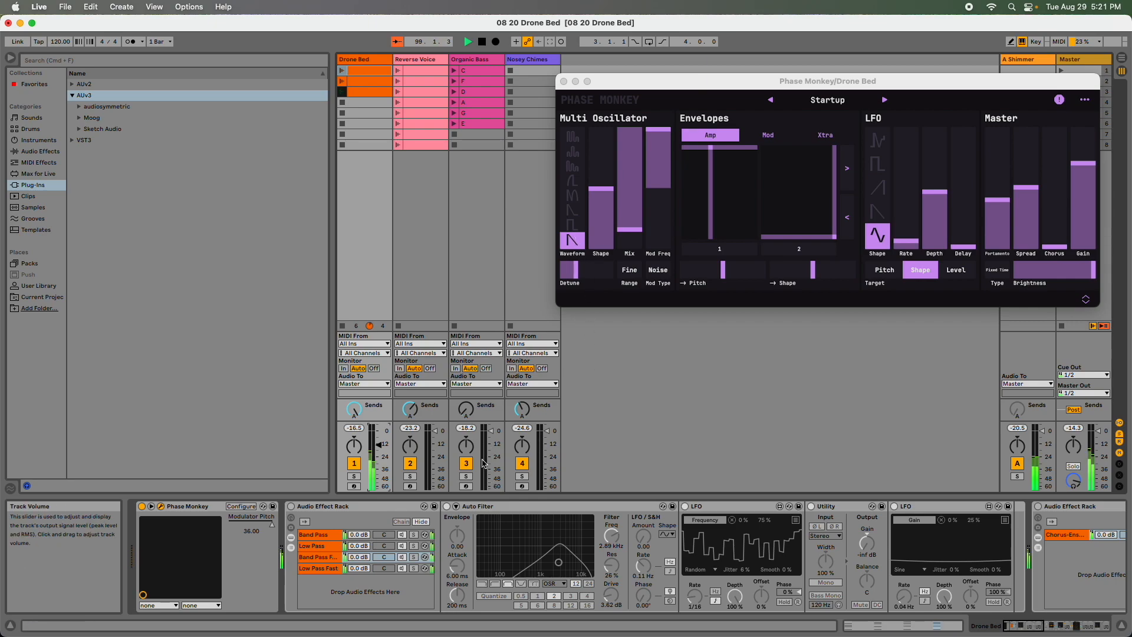
pyautogui.click(291, 507)
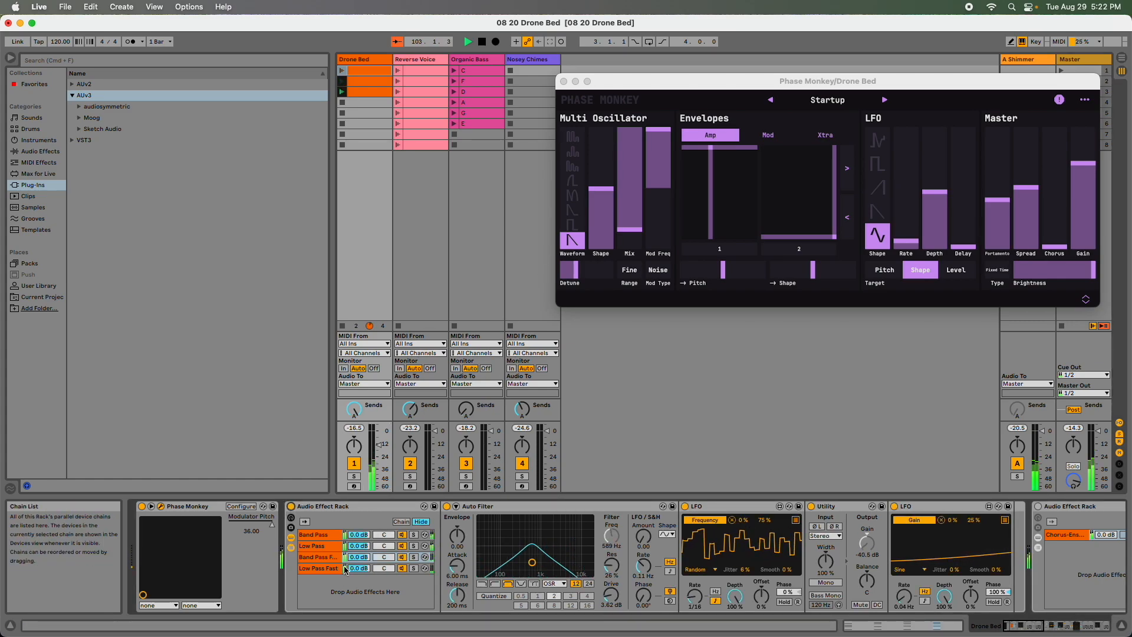
pyautogui.moveTo(379, 448); pyautogui.dragTo(379, 431)
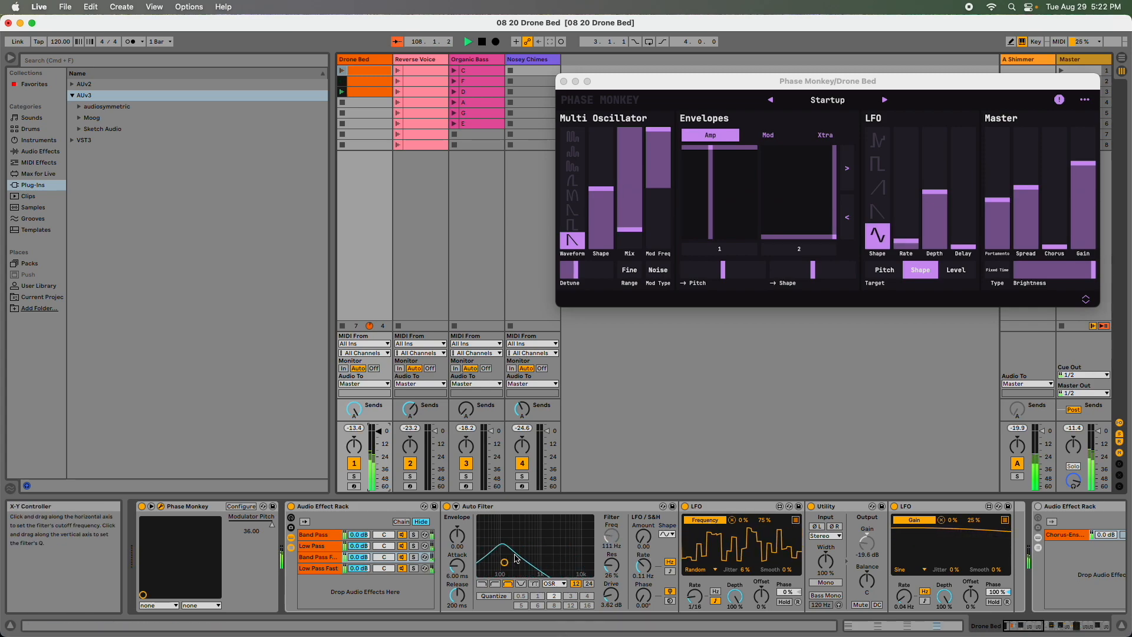
# Inspect all four chains of the Drone Bed filter rack in turn, from Band Pass to Low Pass Fast.
pyautogui.click(309, 536)
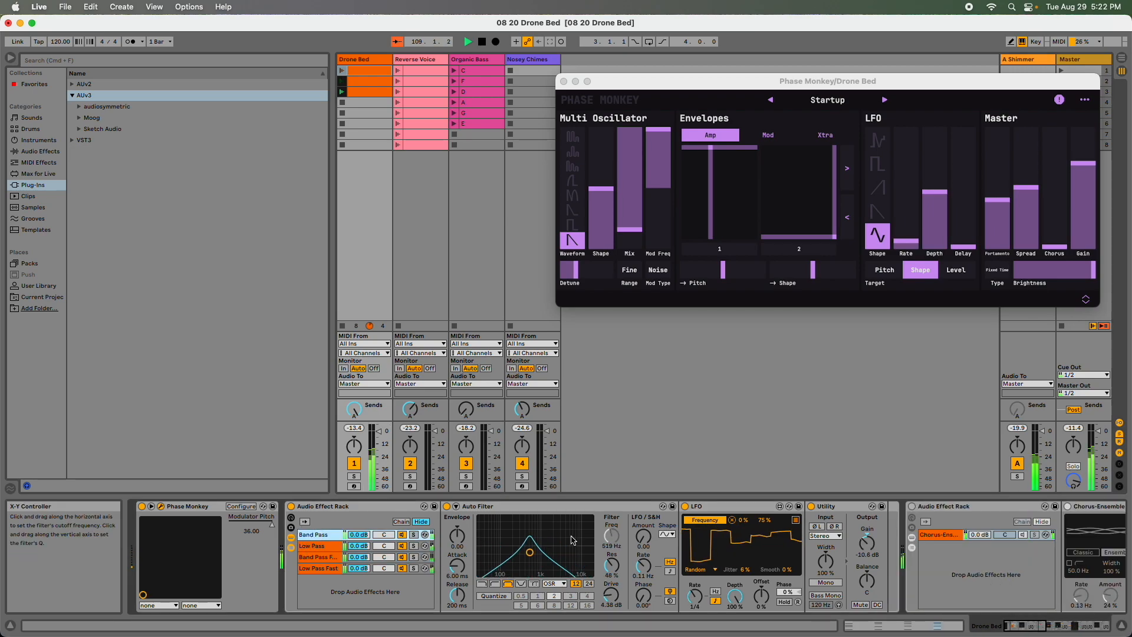
pyautogui.click(332, 547)
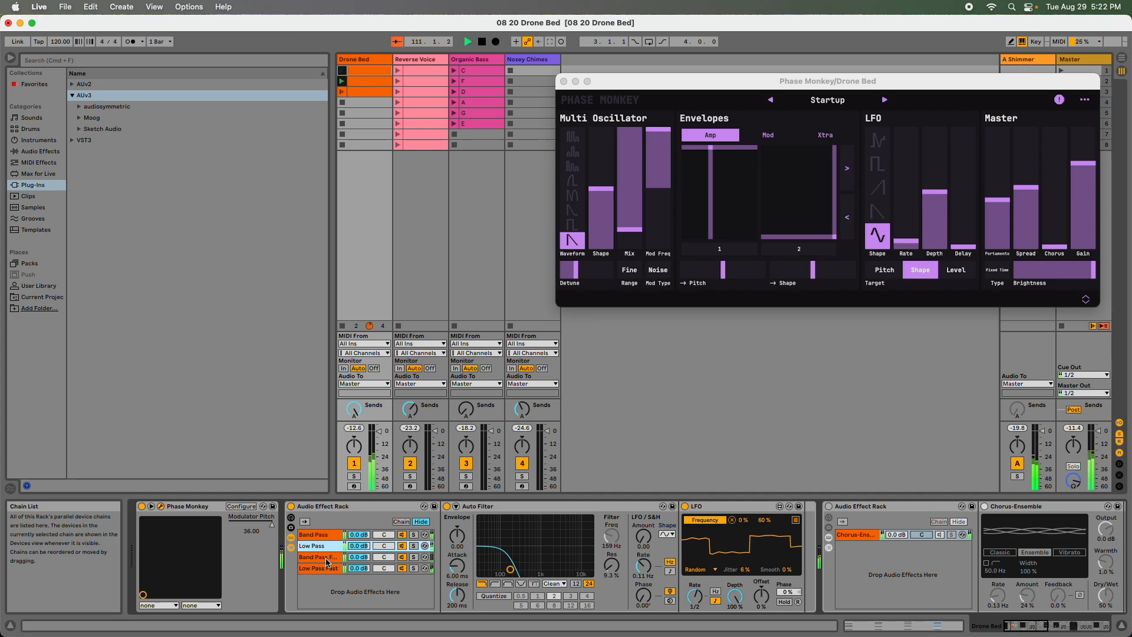
pyautogui.click(326, 558)
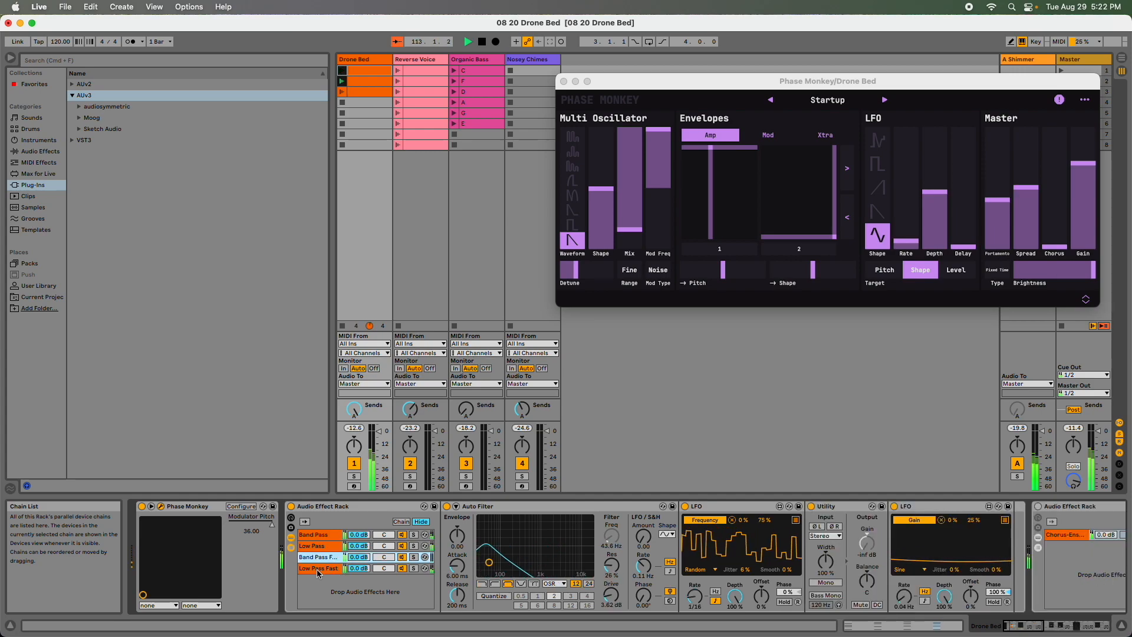
pyautogui.click(318, 570)
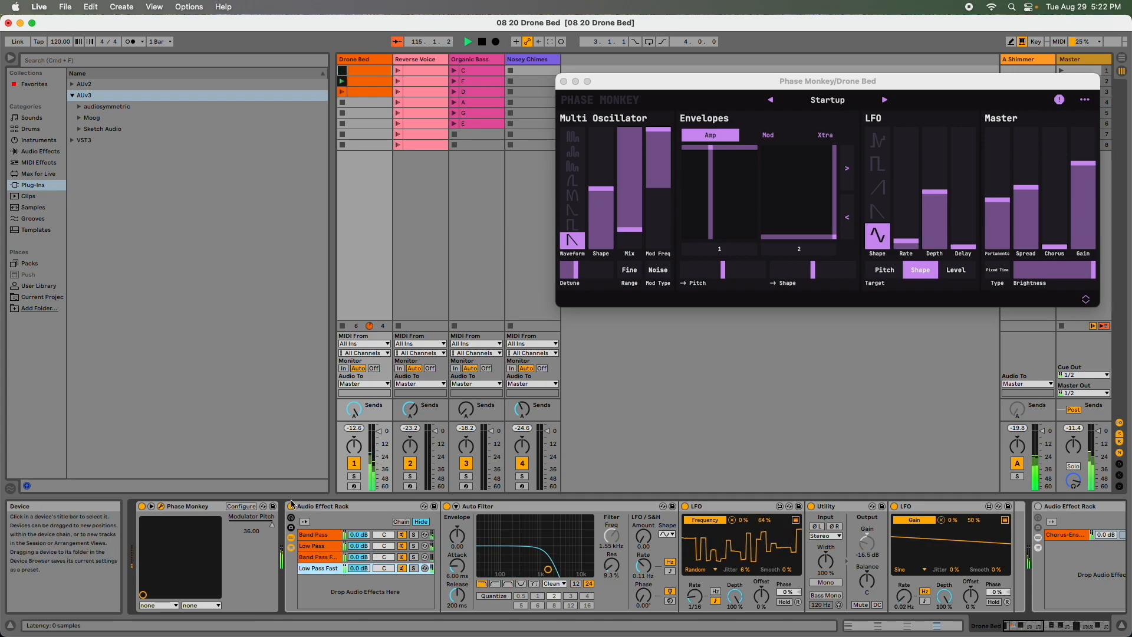
# Reactivate the Drone Bed Audio Effect Rack containing Chorus-Ensemble, Shifter and Echo.
pyautogui.hscroll(3, 640, 555)
pyautogui.hscroll(10, 639, 556)
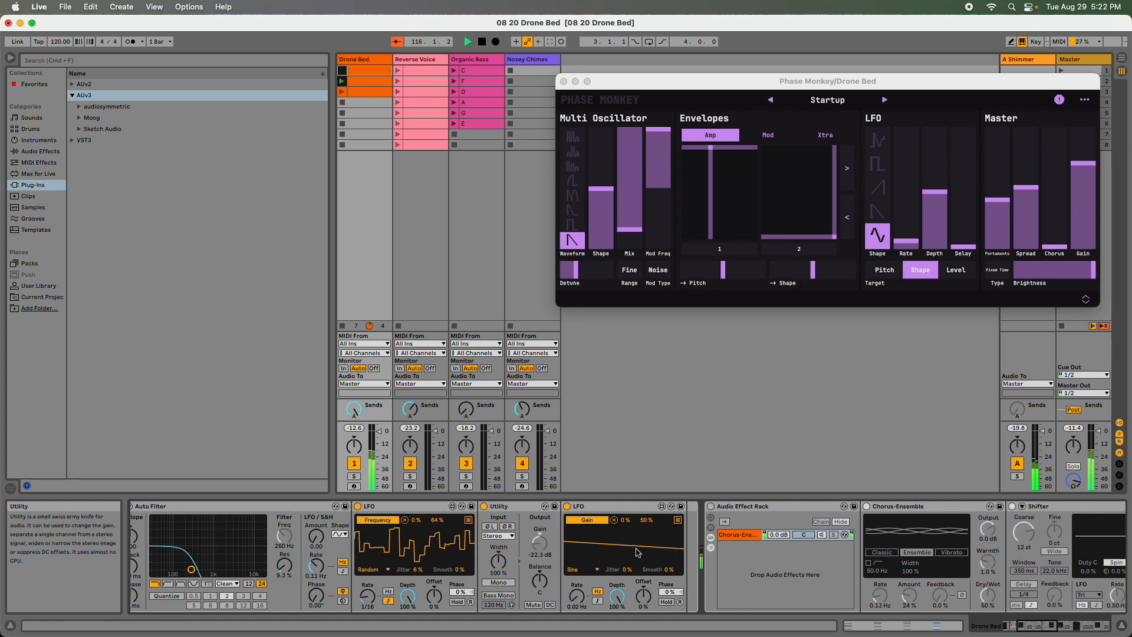
pyautogui.hscroll(9, 637, 517)
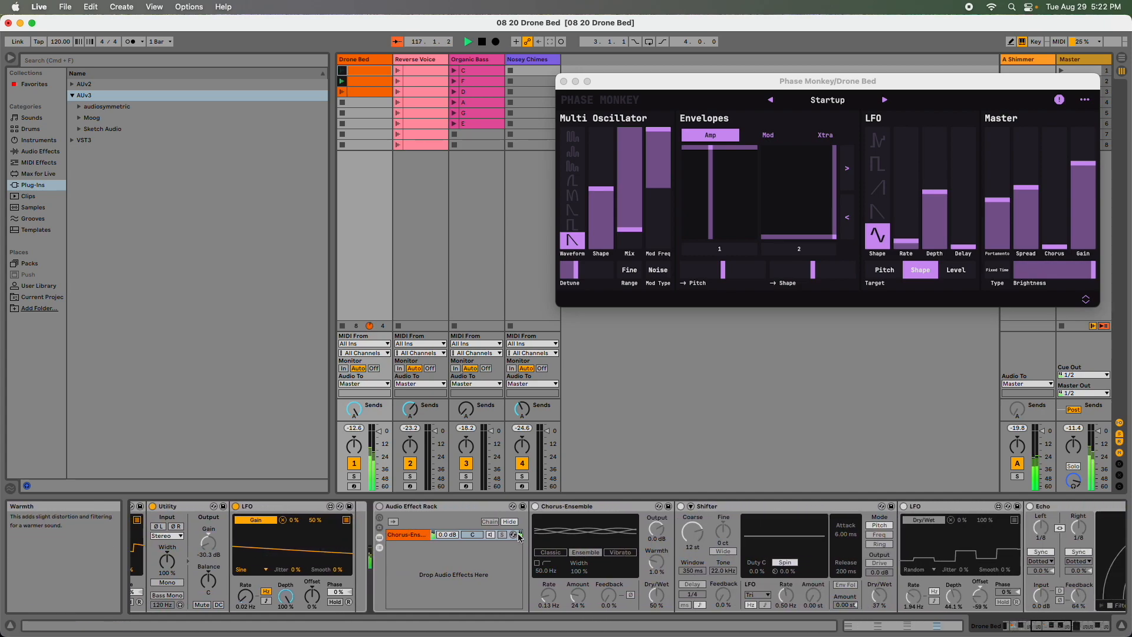
pyautogui.hscroll(1, 486, 555)
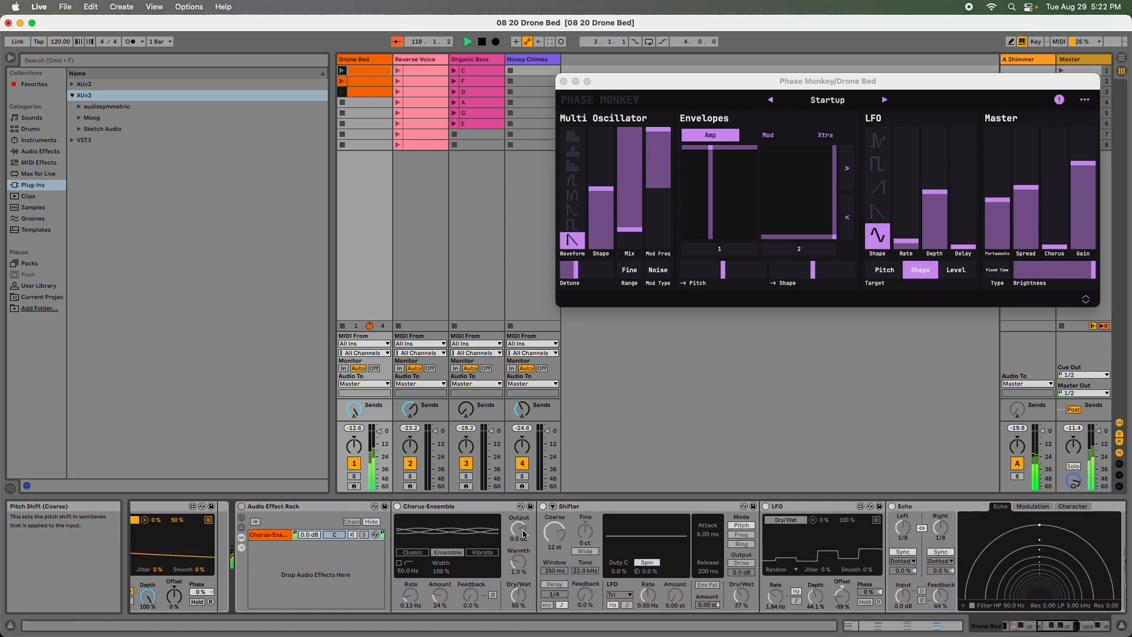
pyautogui.hscroll(1, 412, 554)
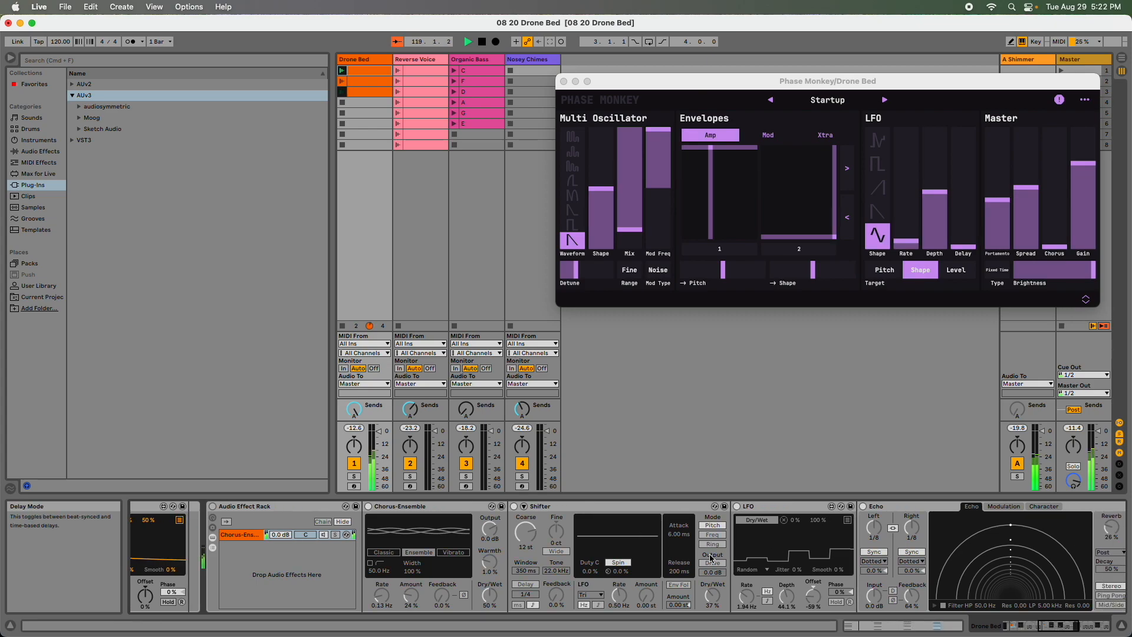
pyautogui.click(213, 506)
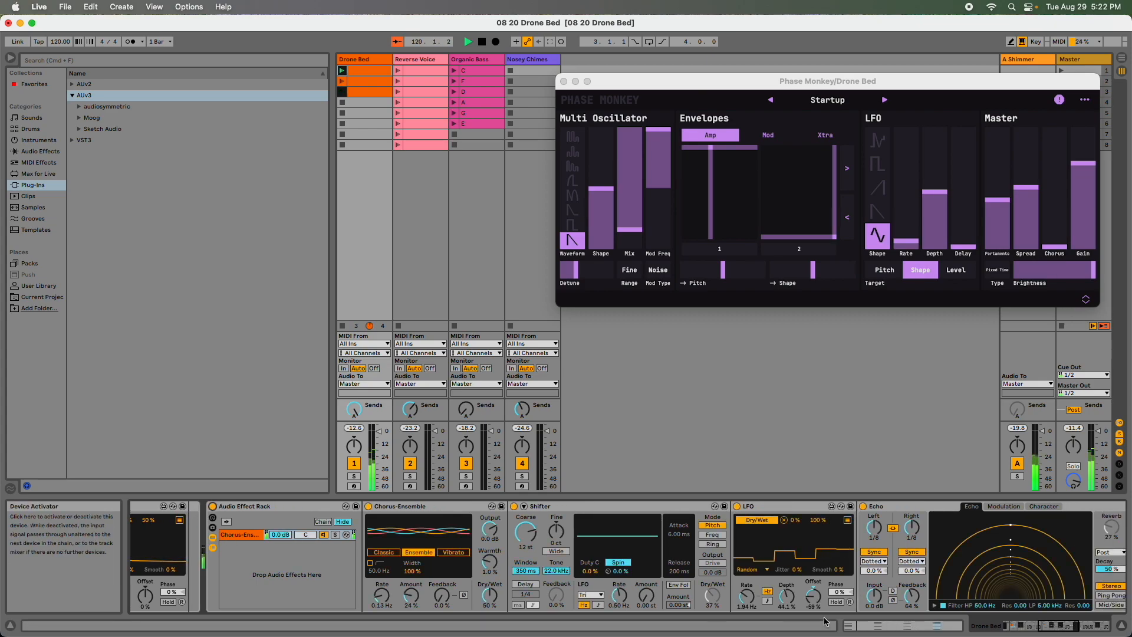
# Review the Echo, LFO and Auto Filter devices ending the Drone Bed chain and close the Phase Monkey window.
pyautogui.hscroll(3, 764, 572)
pyautogui.hscroll(10, 764, 572)
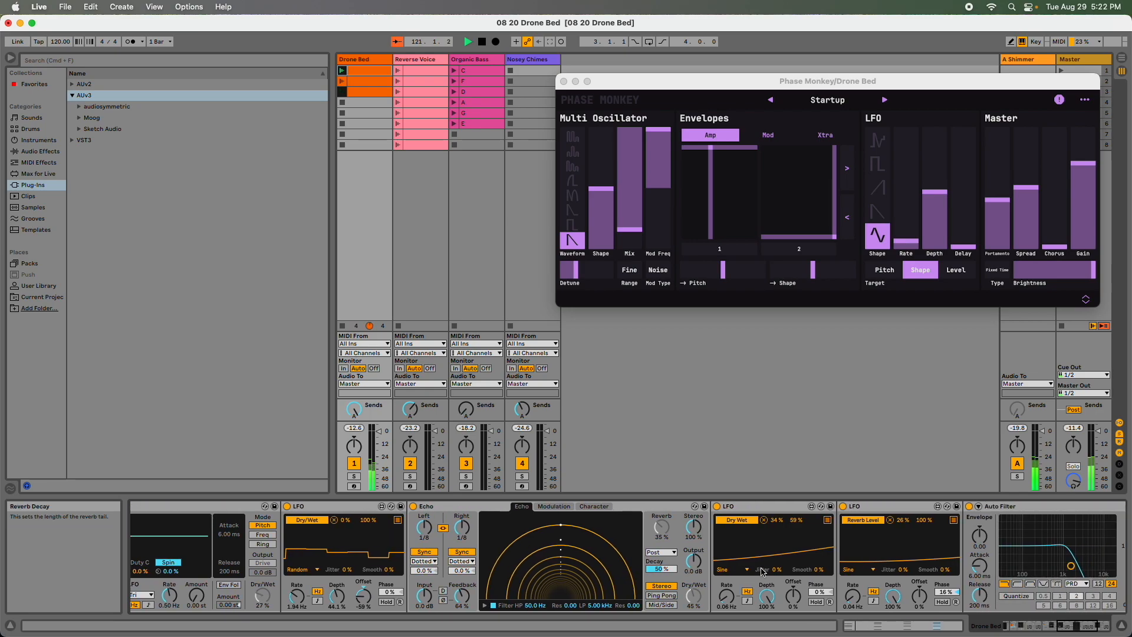
pyautogui.hscroll(2, 764, 571)
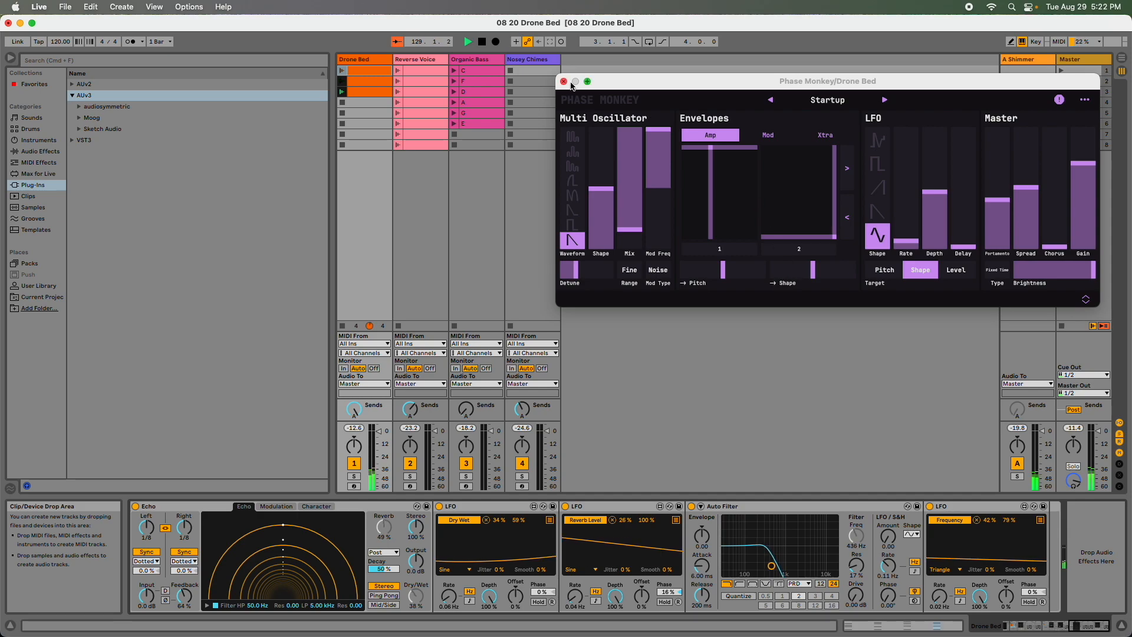
pyautogui.click(563, 82)
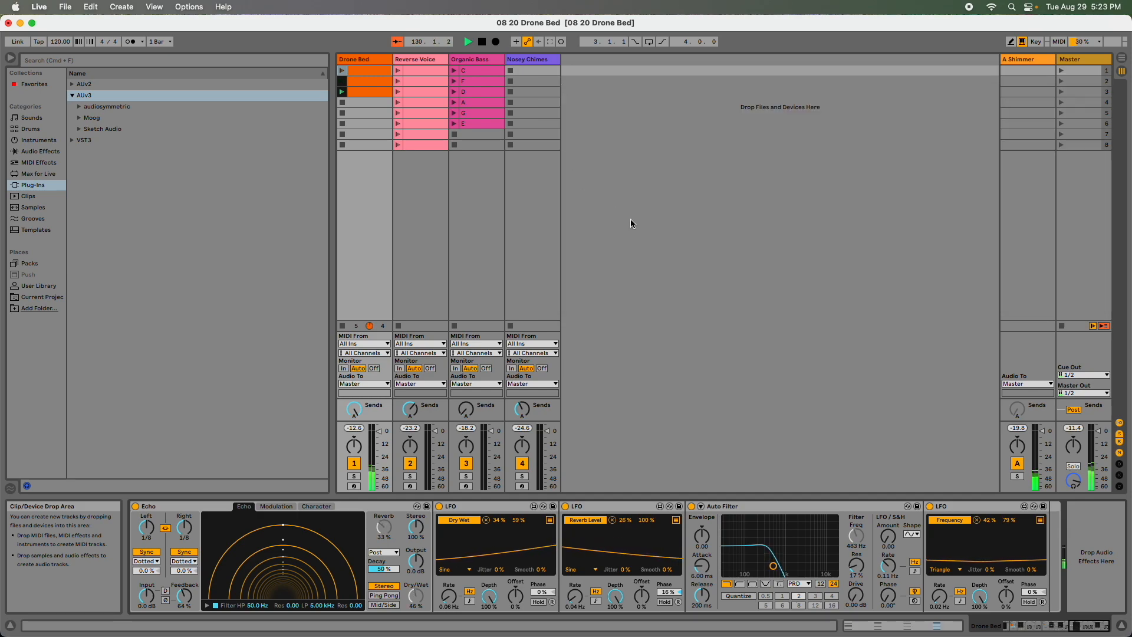
# Launch the first Reverse Voice clip and examine its note and launch settings in a temporarily enlarged clip editor.
pyautogui.click(397, 71)
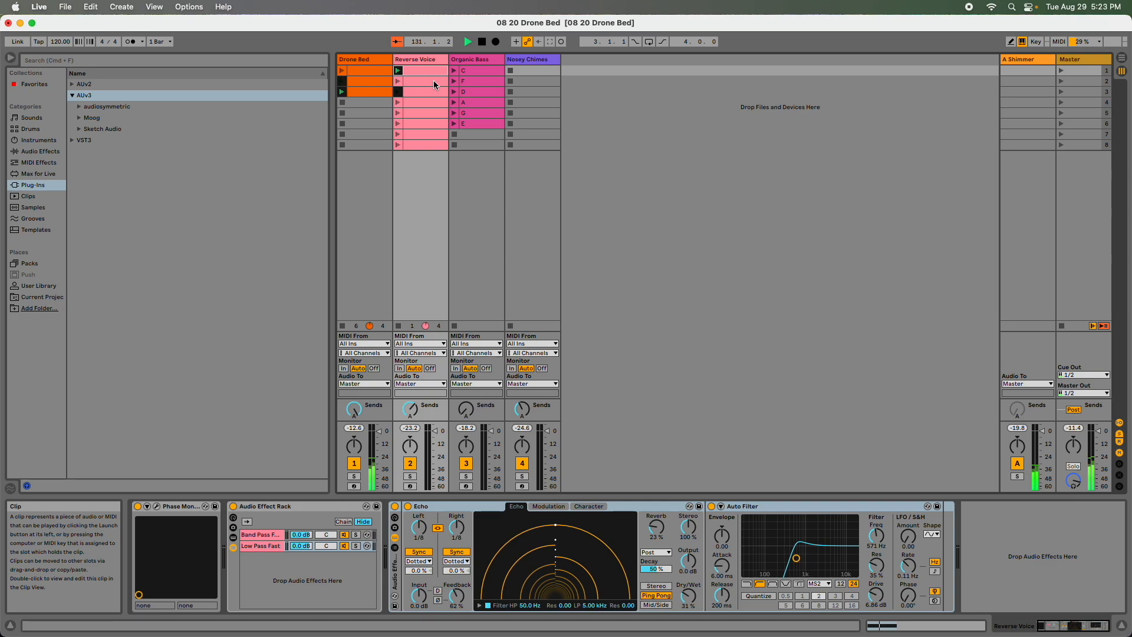
pyautogui.click(922, 624)
pyautogui.moveTo(503, 370); pyautogui.dragTo(504, 171)
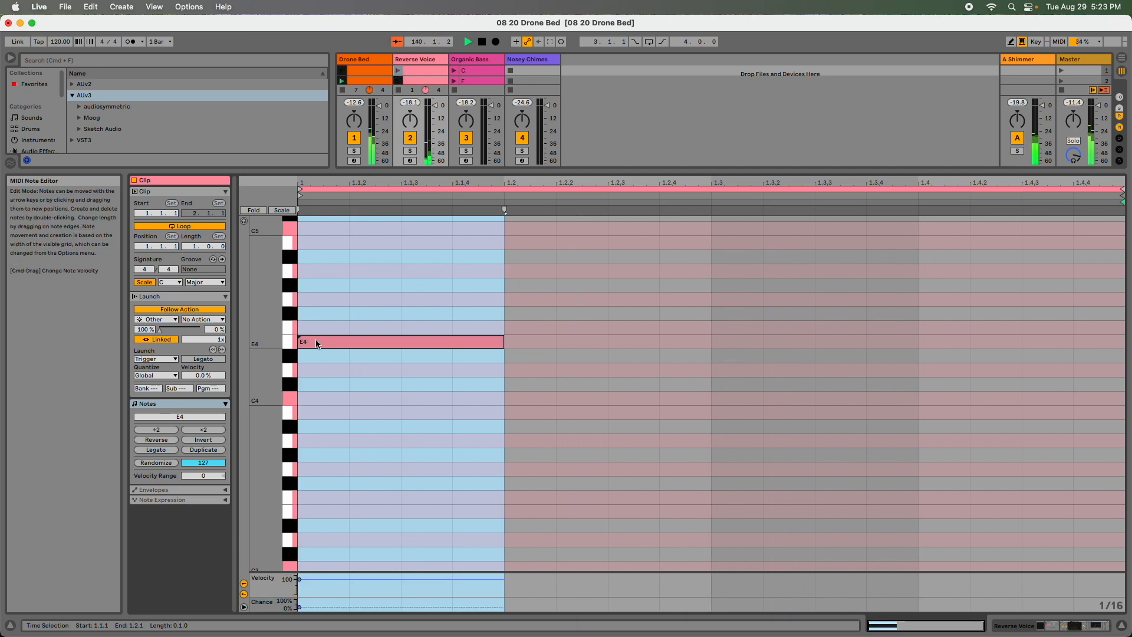
pyautogui.moveTo(628, 173); pyautogui.dragTo(638, 367)
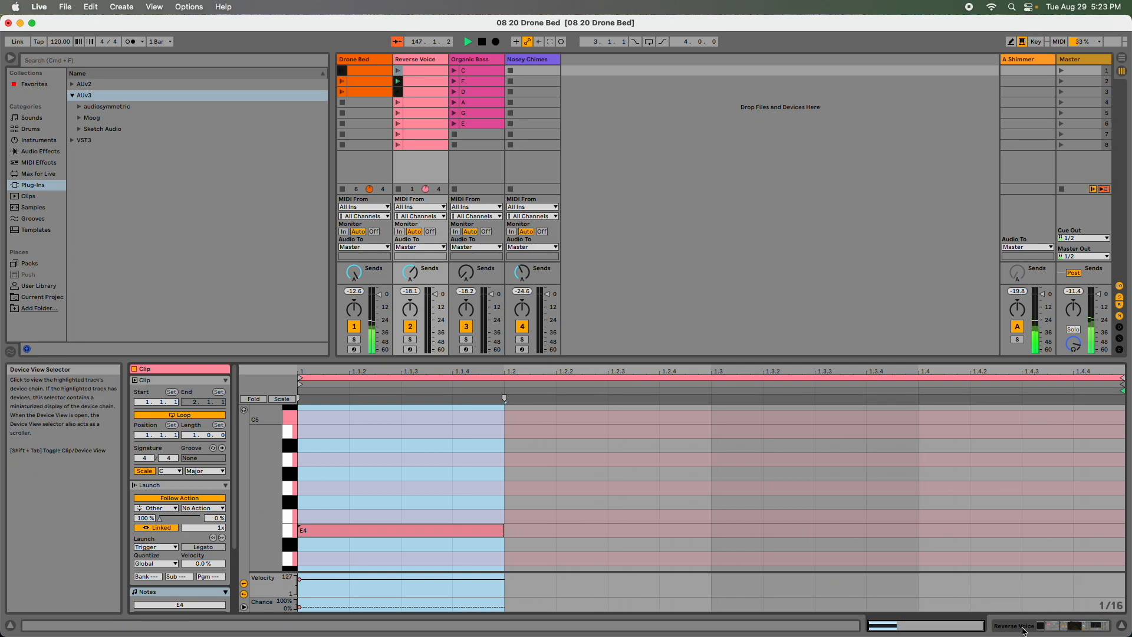
# Show the Reverse Voice Phase Monkey synth with both effect racks bypassed, restoring only the filter rack.
pyautogui.click(989, 626)
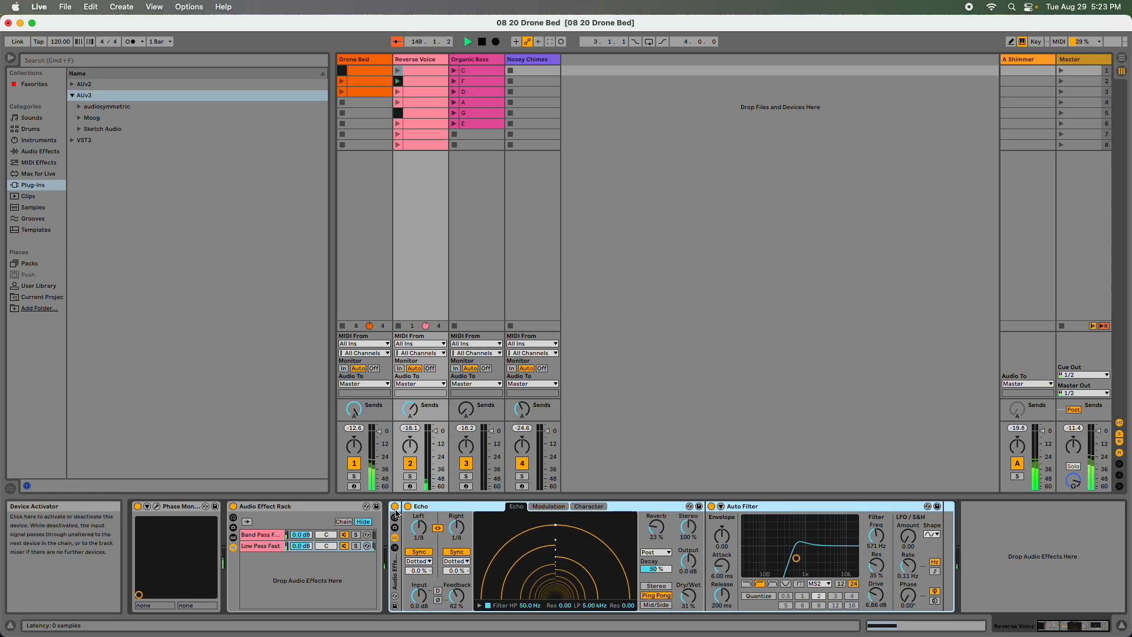
pyautogui.click(395, 508)
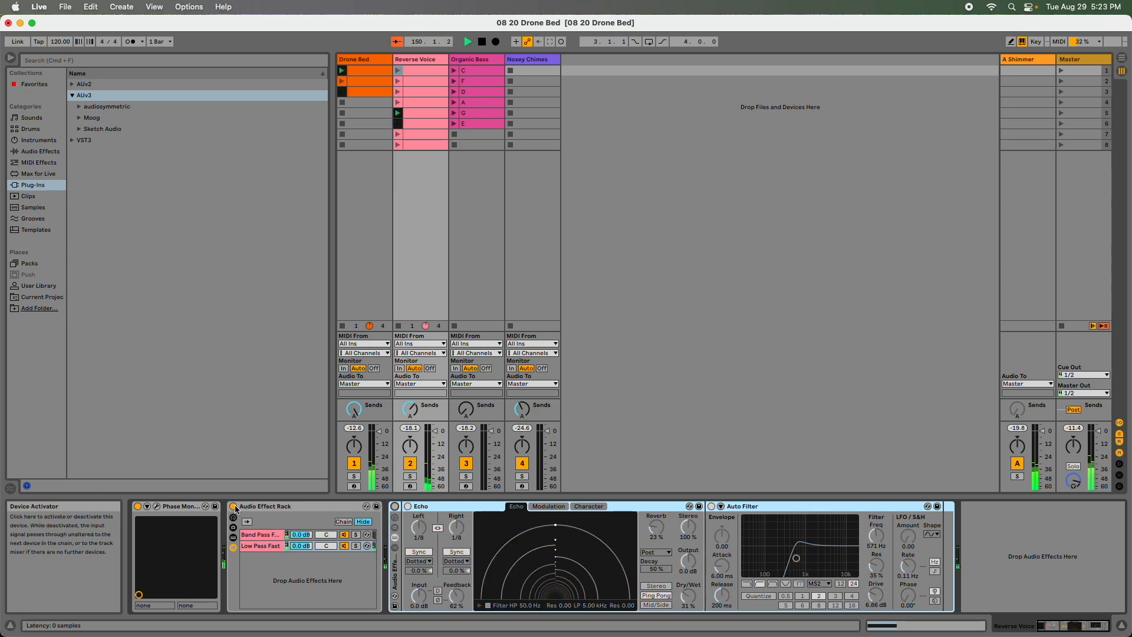
pyautogui.click(156, 506)
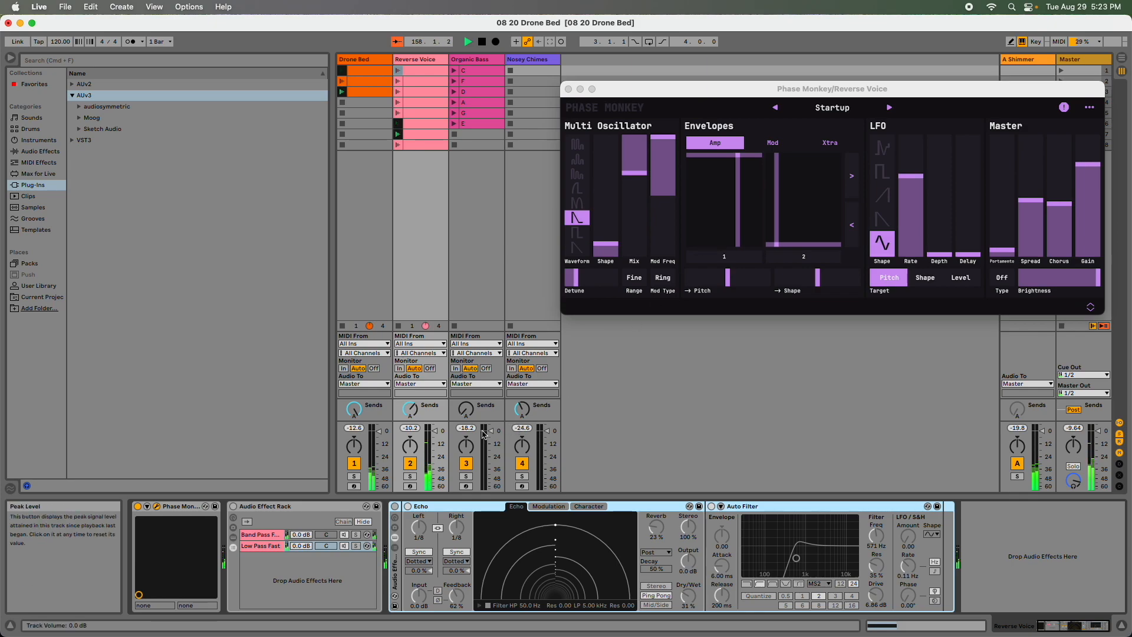
pyautogui.click(234, 507)
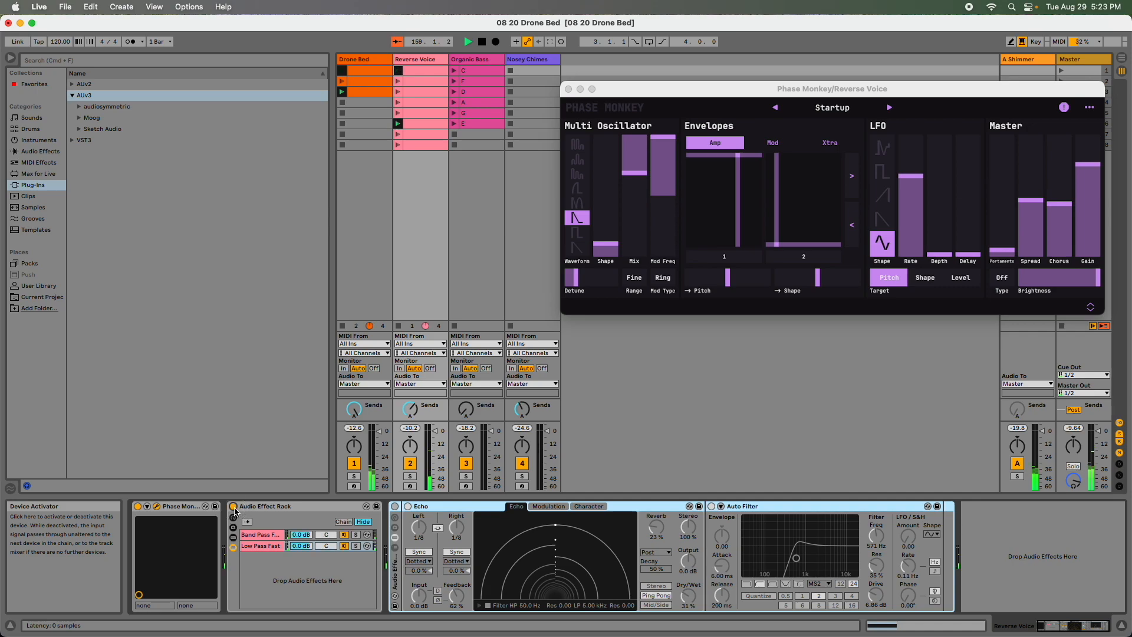
# Reveal the filter, LFO and Utility devices of the Reverse Voice band-pass chain and reactivate the rack containing Echo.
pyautogui.click(260, 534)
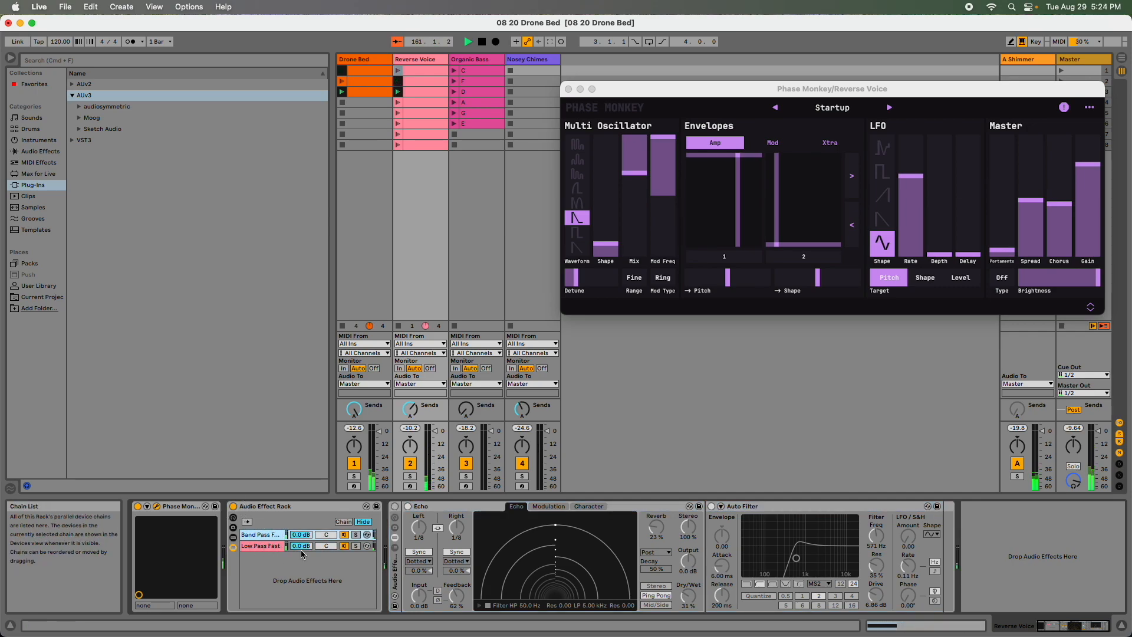
pyautogui.click(233, 543)
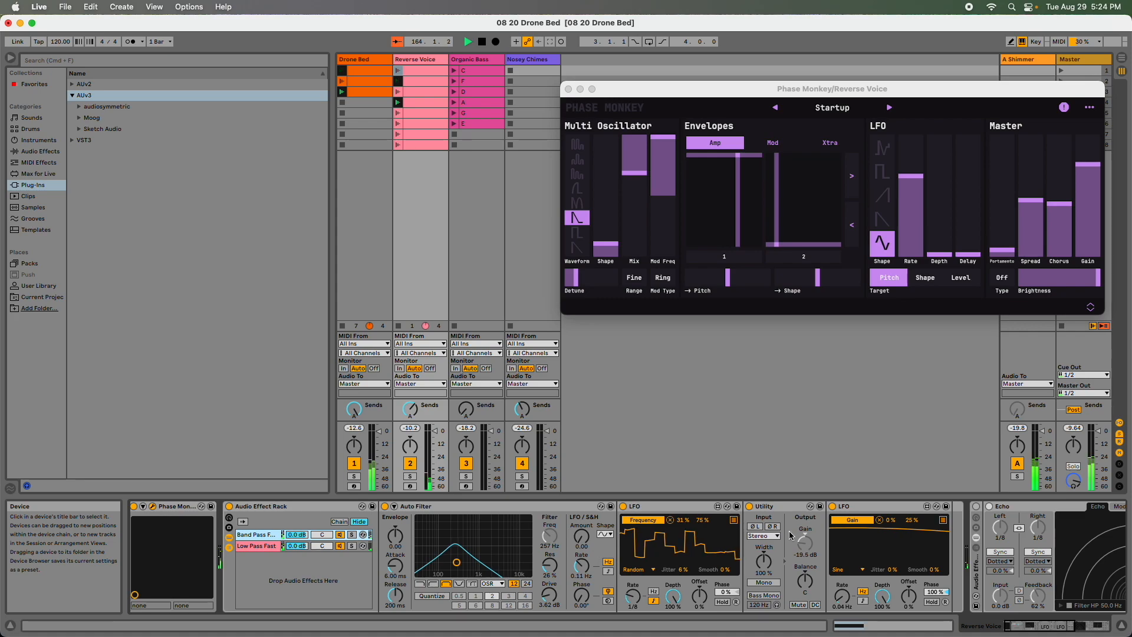
pyautogui.hscroll(10, 671, 533)
pyautogui.hscroll(3, 670, 534)
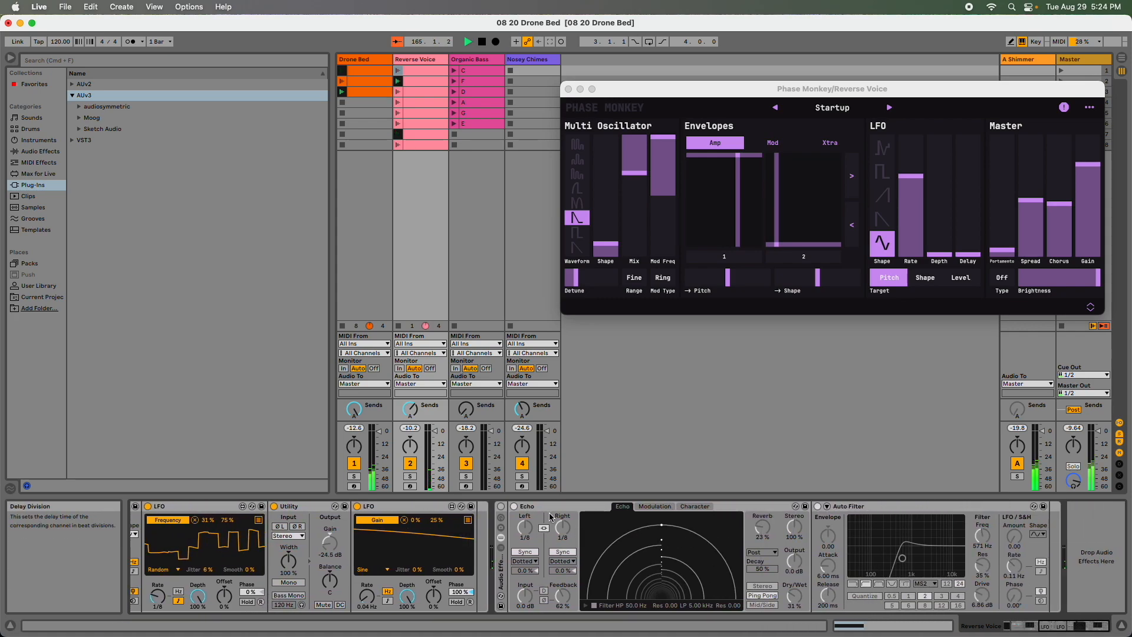
pyautogui.click(499, 508)
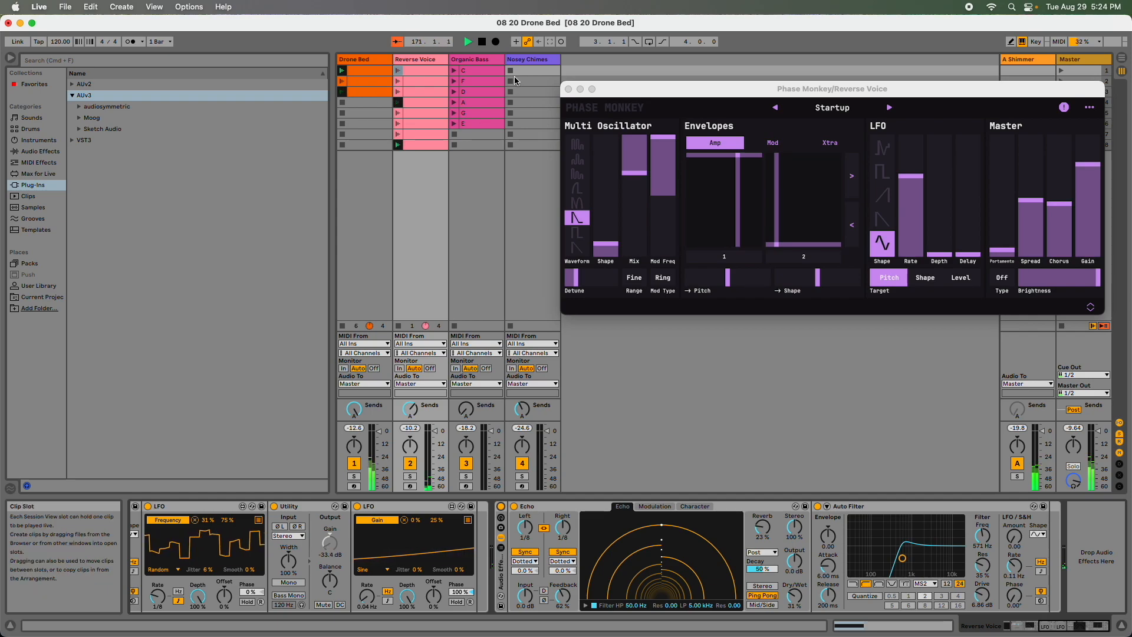
pyautogui.click(568, 89)
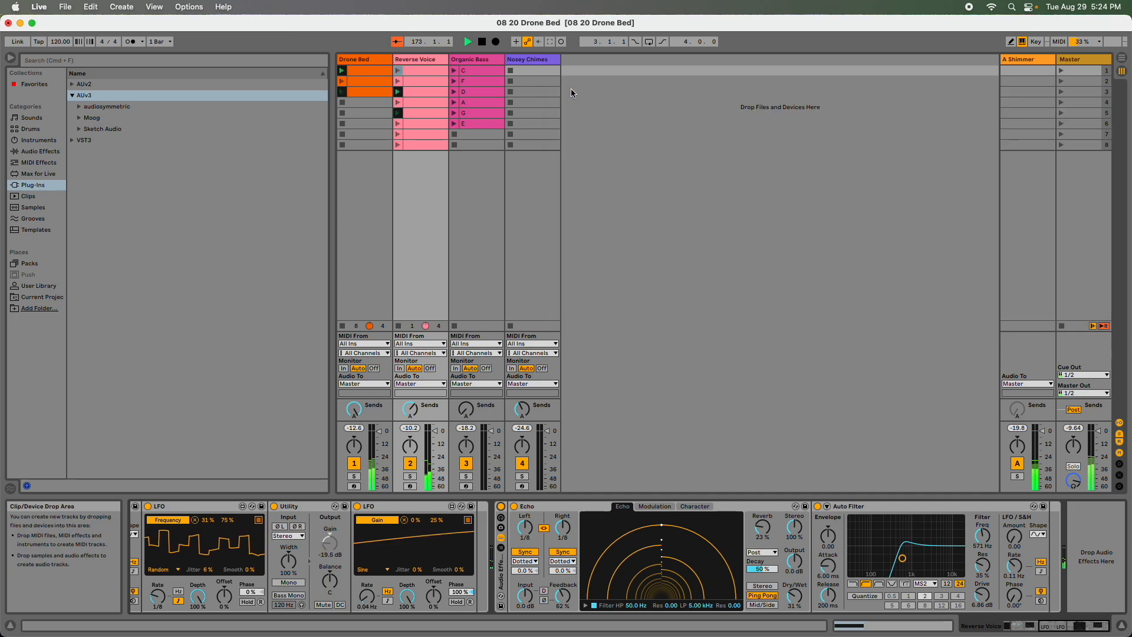
# Activate Bouncy Notes on the Nosey Chimes track and review its devices from Major Pentatonic to Auto Filter.
pyautogui.click(531, 60)
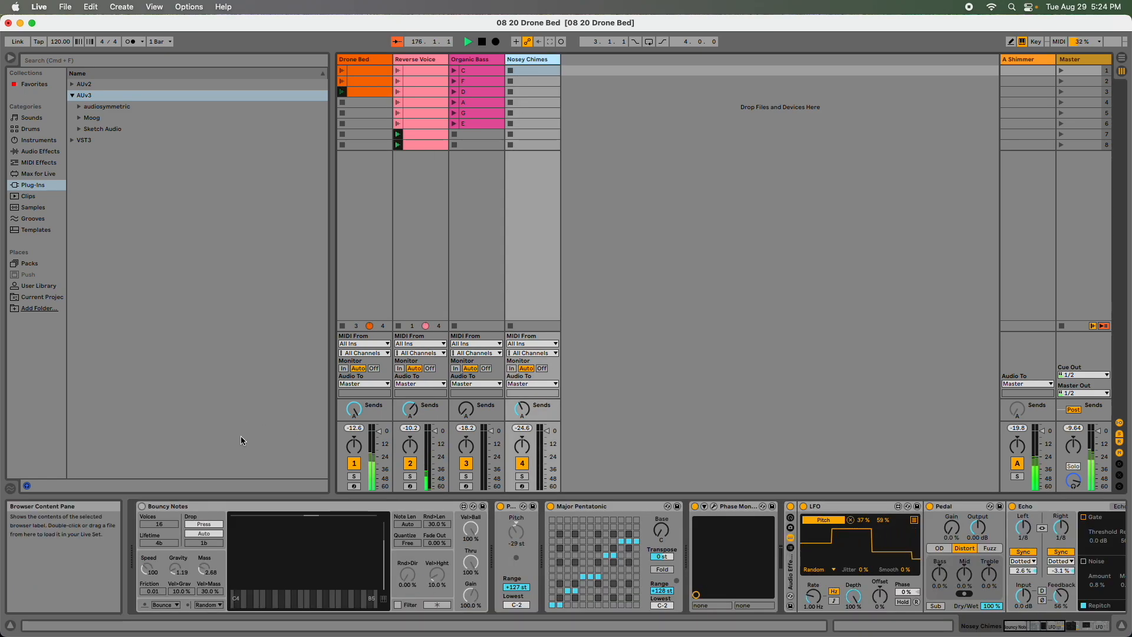
pyautogui.click(142, 507)
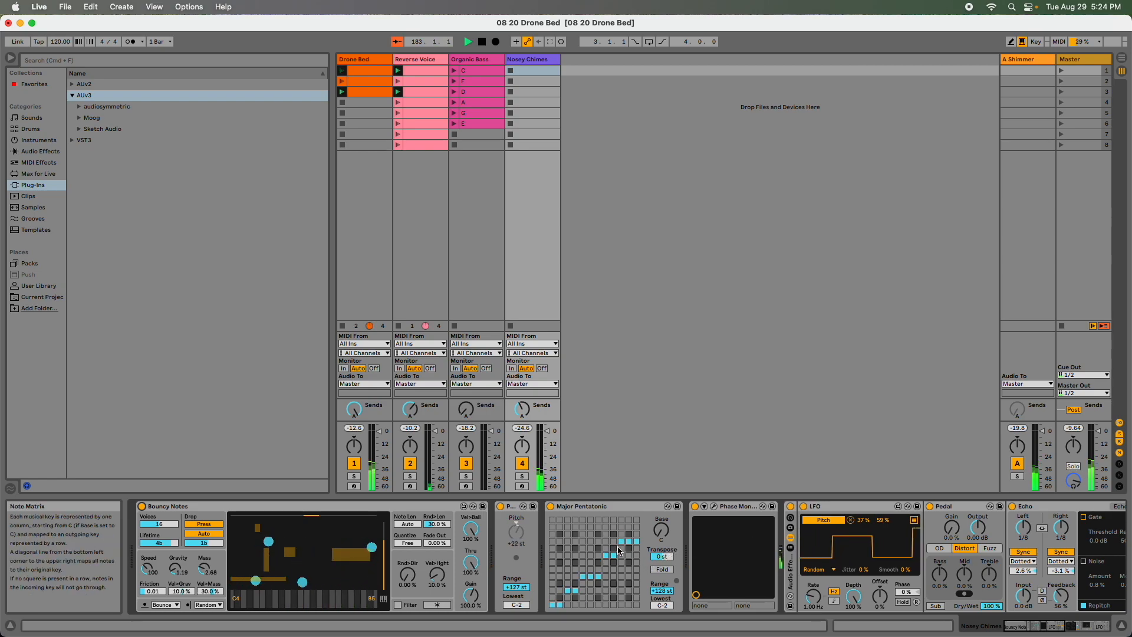
pyautogui.hscroll(10, 725, 531)
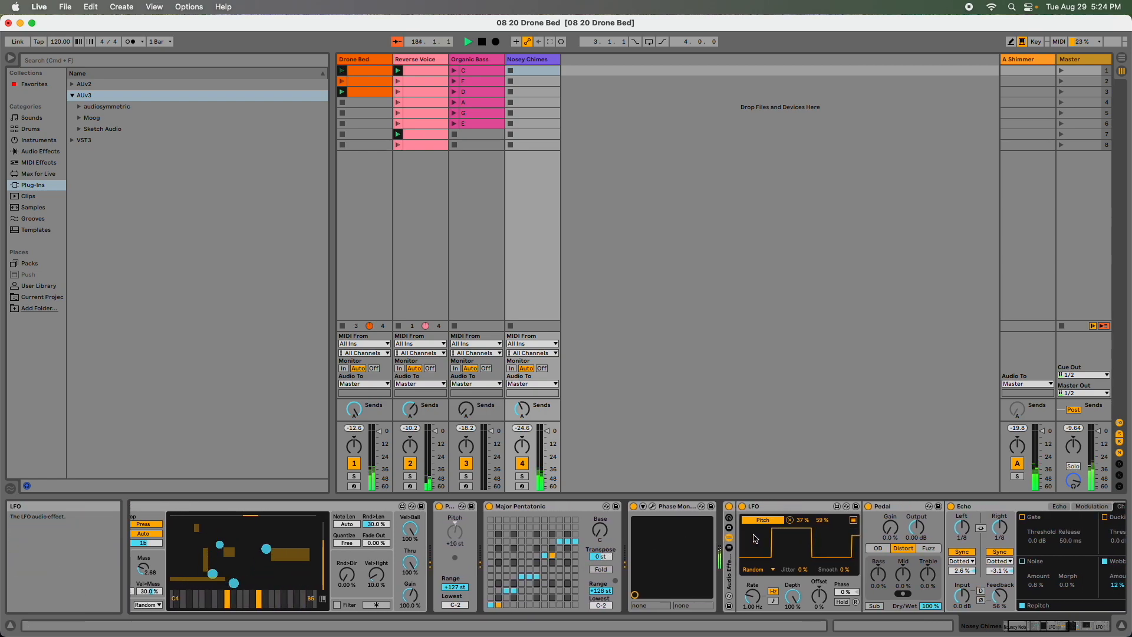
pyautogui.hscroll(7, 749, 538)
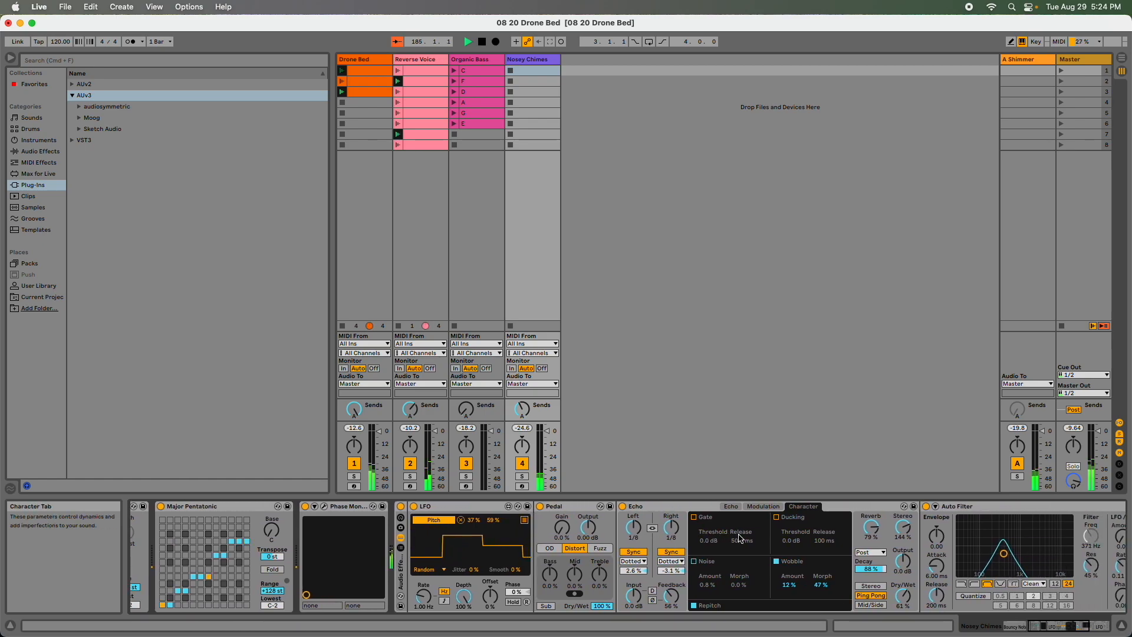
pyautogui.hscroll(1, 680, 553)
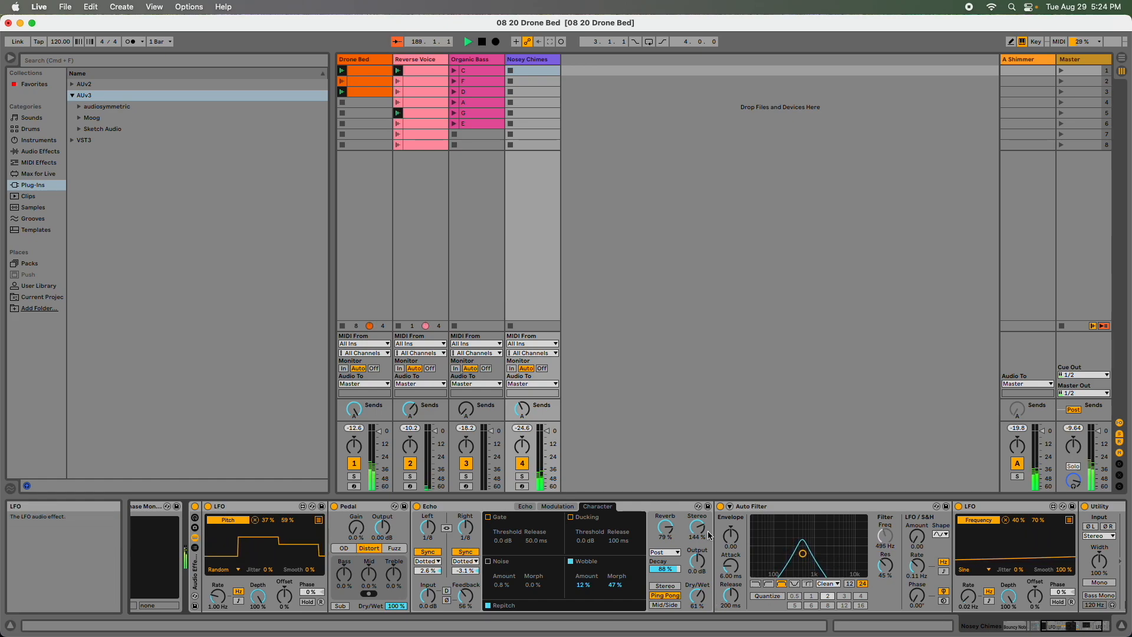
# Compare the Nosey Chimes sound with the rack containing Pedal and Echo bypassed, restoring the rack.
pyautogui.hscroll(-2, 527, 534)
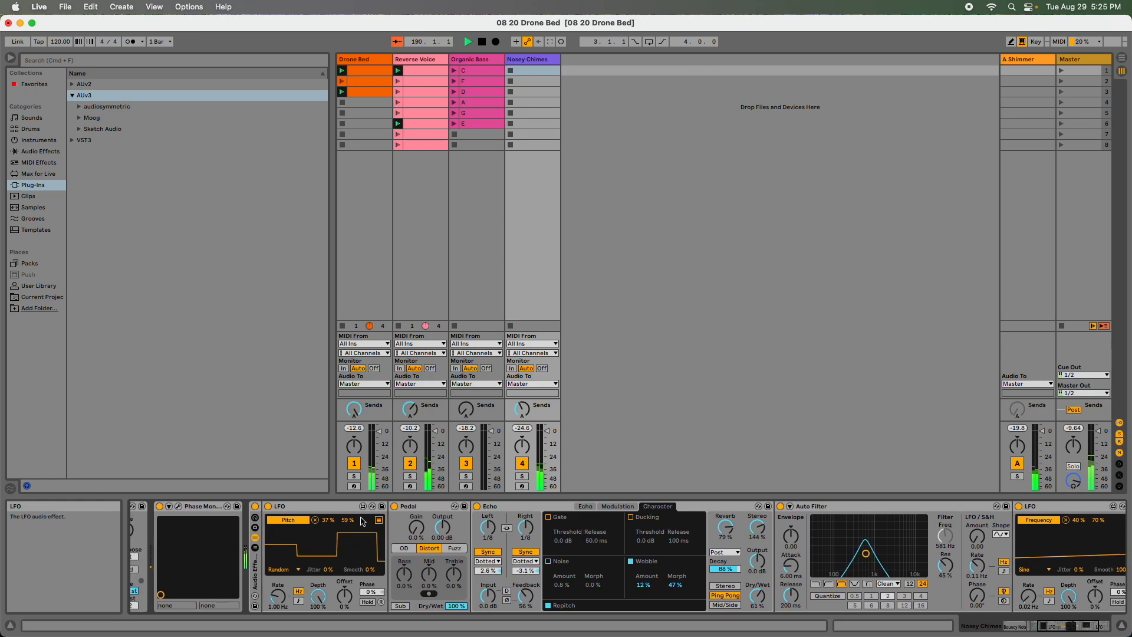
pyautogui.click(255, 507)
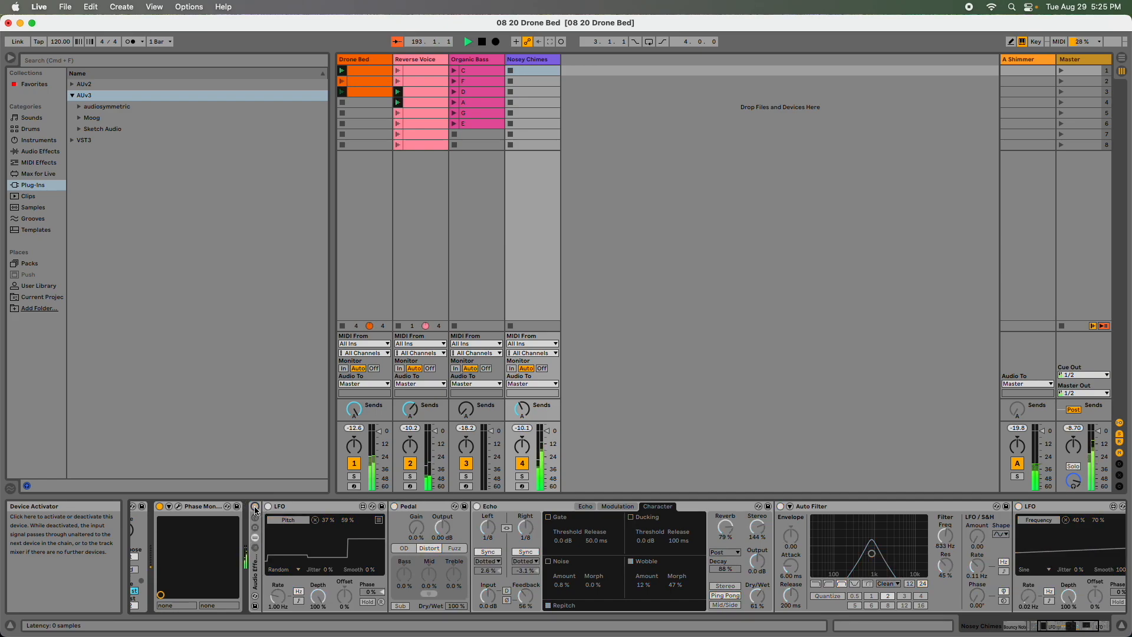
pyautogui.click(256, 507)
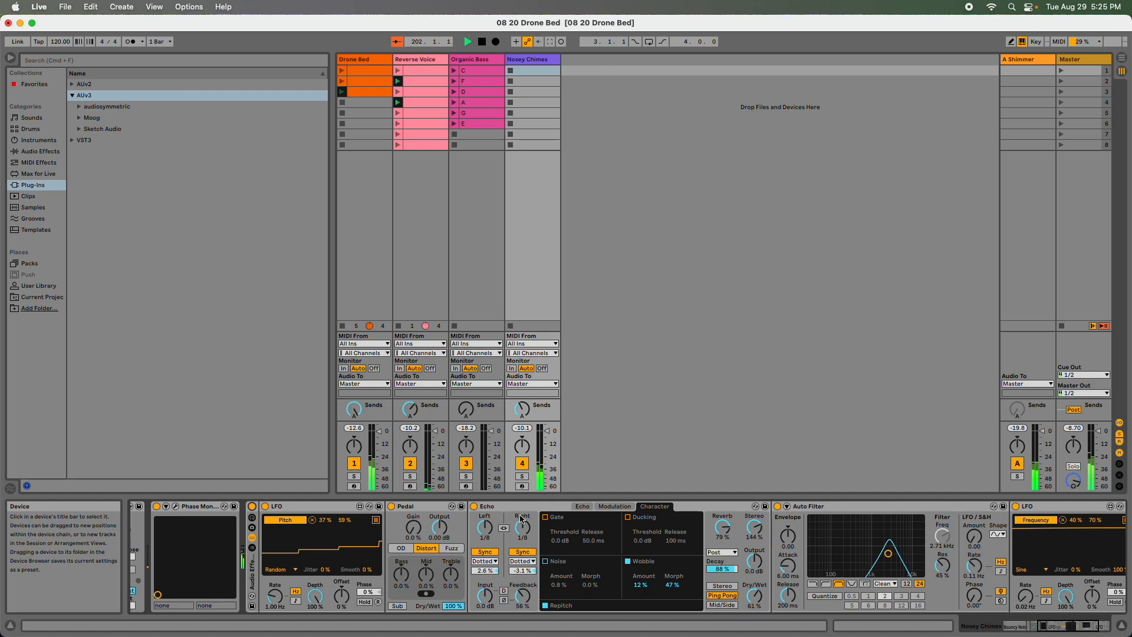
# Launch the C clip on the Organic Bass track and review its devices through Phaser-Flanger and Auto Filter.
pyautogui.click(474, 59)
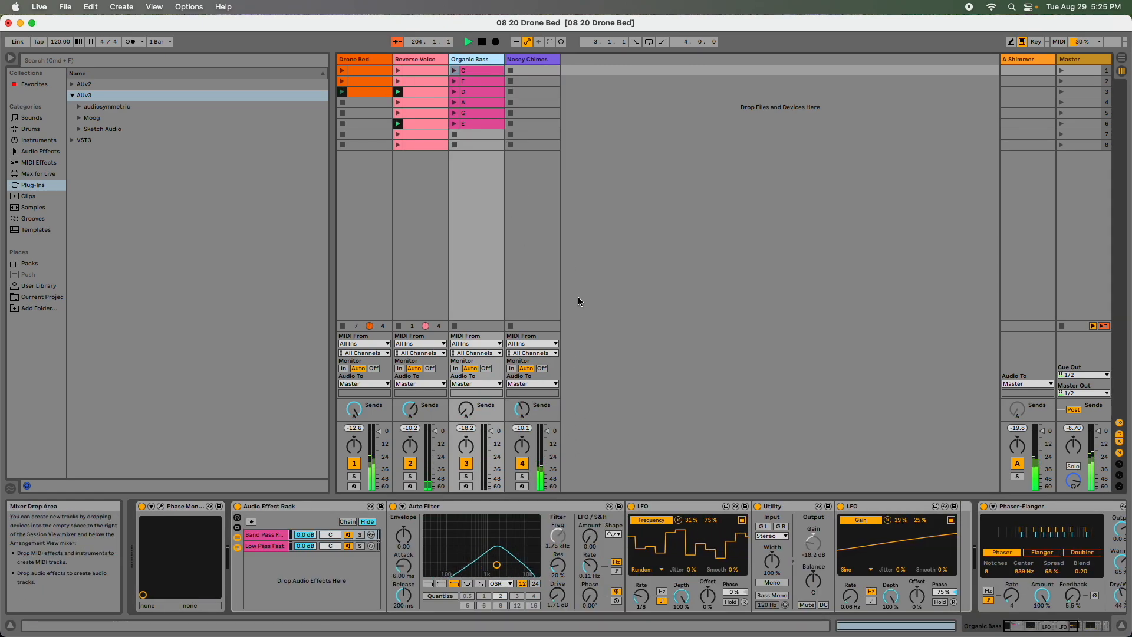
pyautogui.click(453, 70)
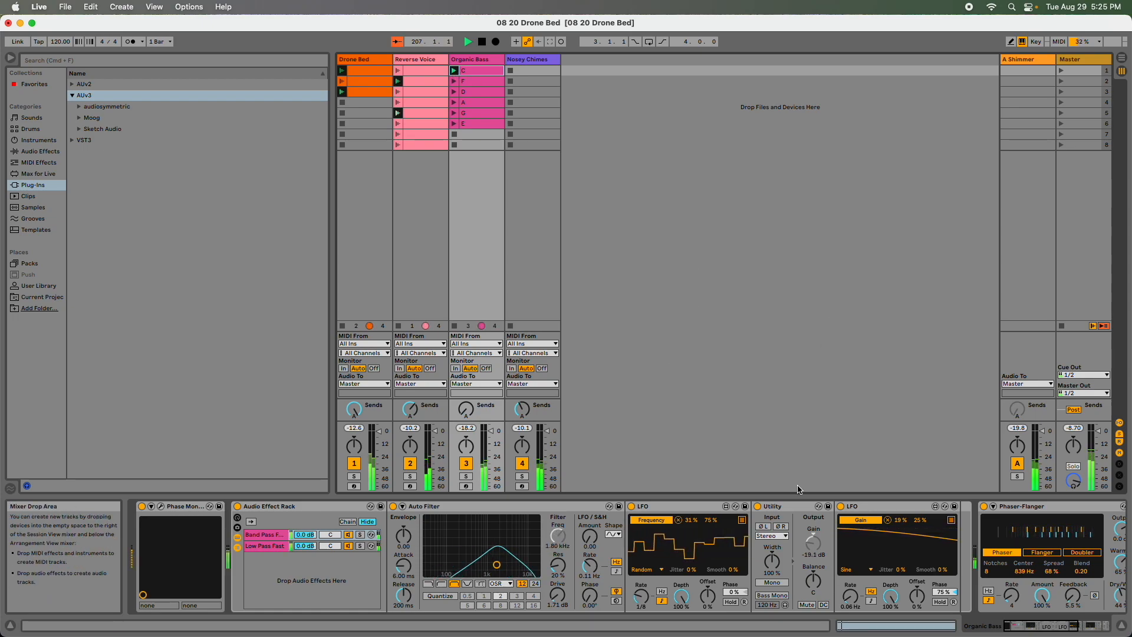
pyautogui.hscroll(1, 799, 518)
pyautogui.hscroll(10, 801, 522)
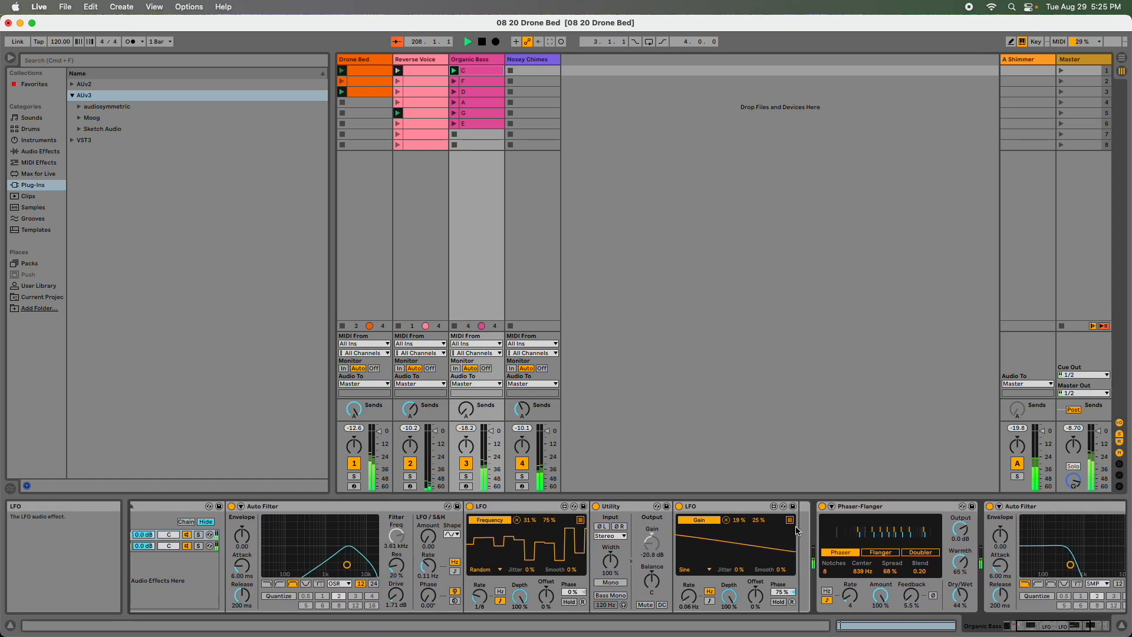
# Review the Organic Bass chain from its Auto Filter and LFO devices through Phaser-Flanger to the final Utility.
pyautogui.hscroll(3, 796, 531)
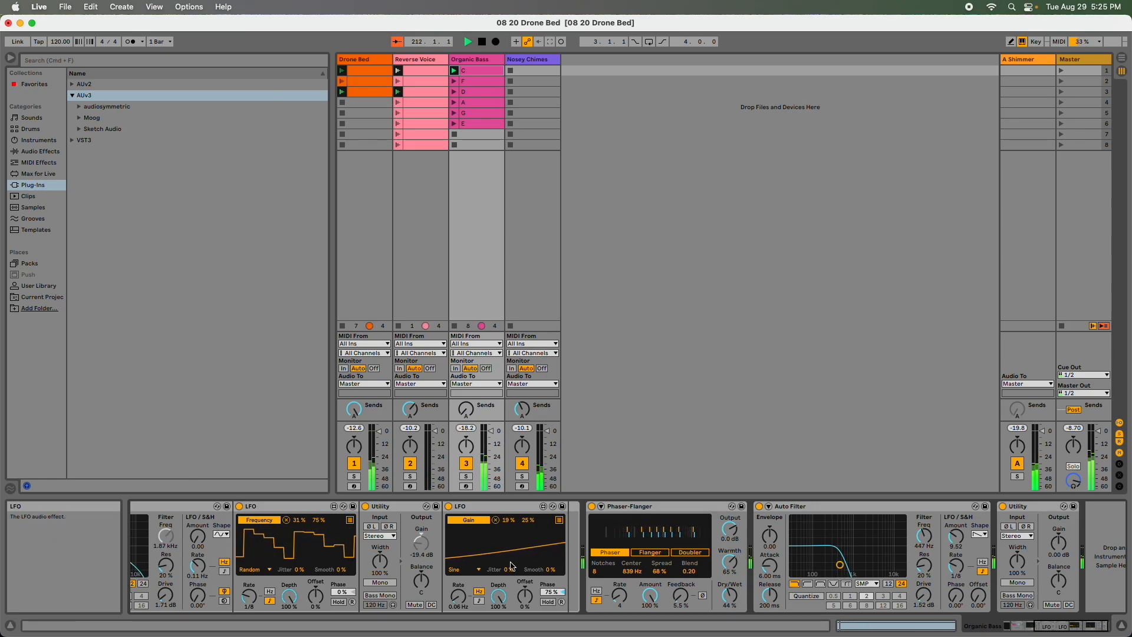
pyautogui.hscroll(-5, 283, 543)
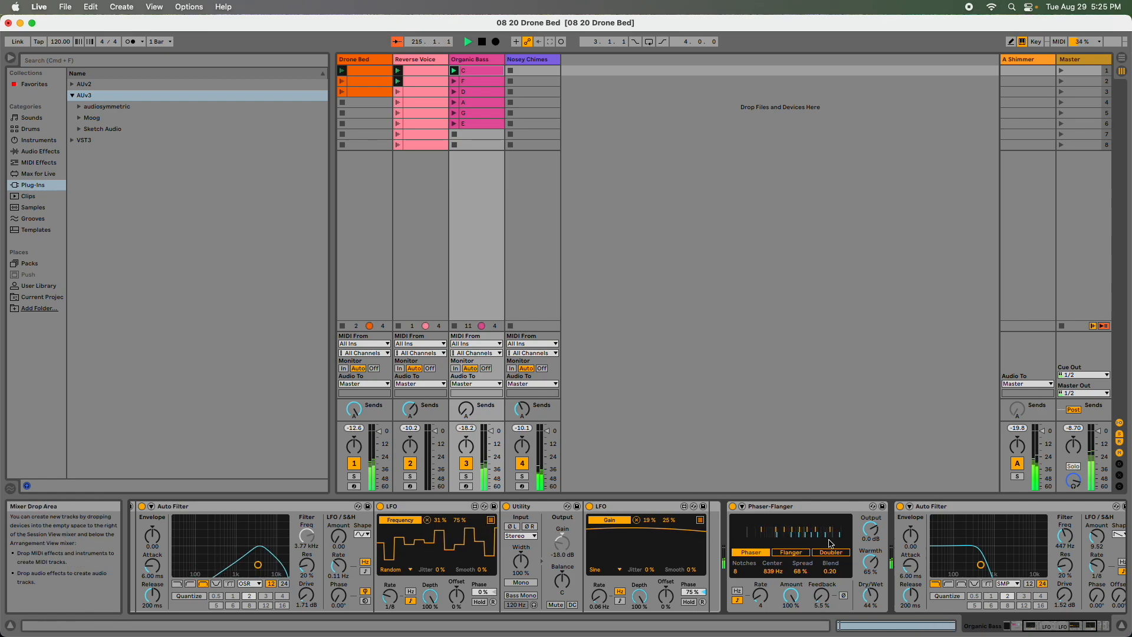
pyautogui.hscroll(2, 841, 550)
pyautogui.hscroll(4, 841, 550)
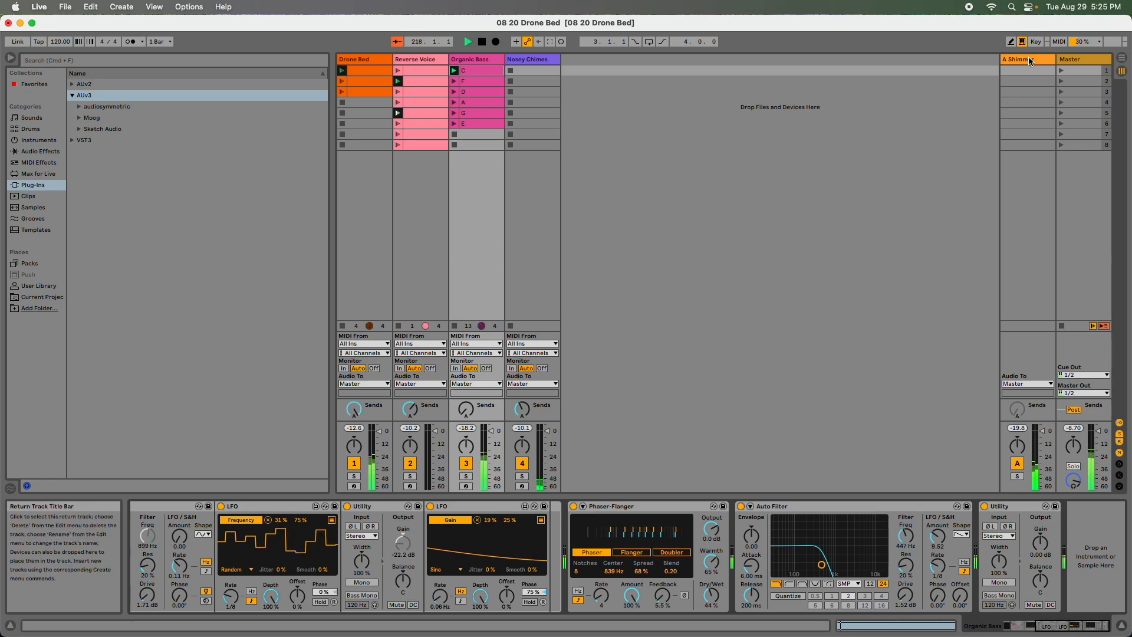
# Inspect the ValhallaShimmer plug-in's settings on the A Shimmer return track and close its window.
pyautogui.click(1008, 84)
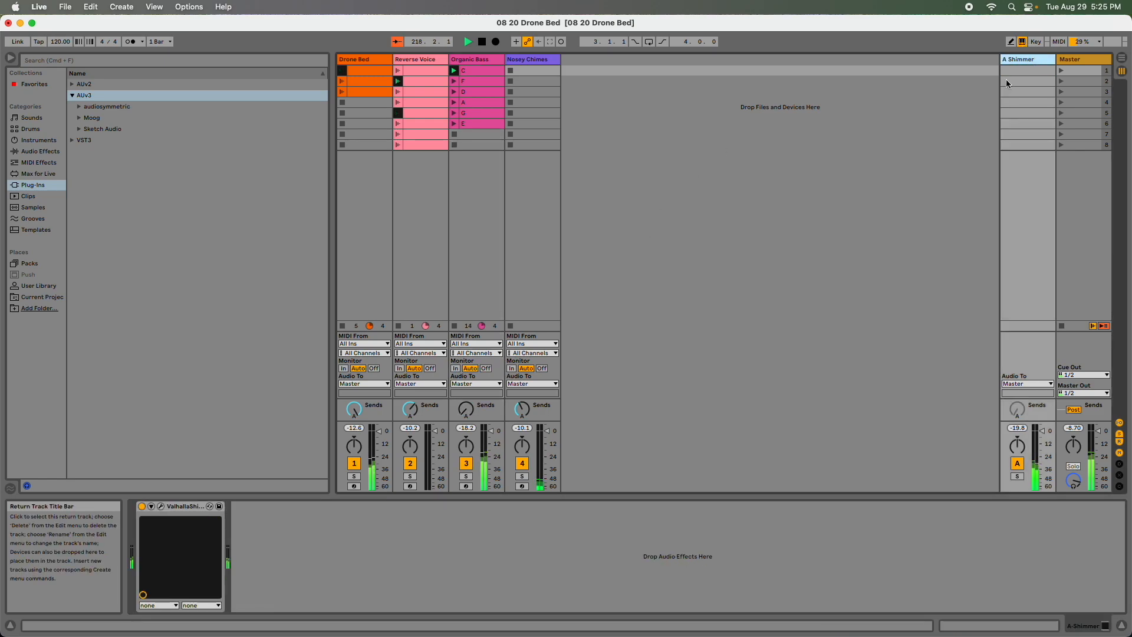
pyautogui.click(183, 507)
pyautogui.click(160, 506)
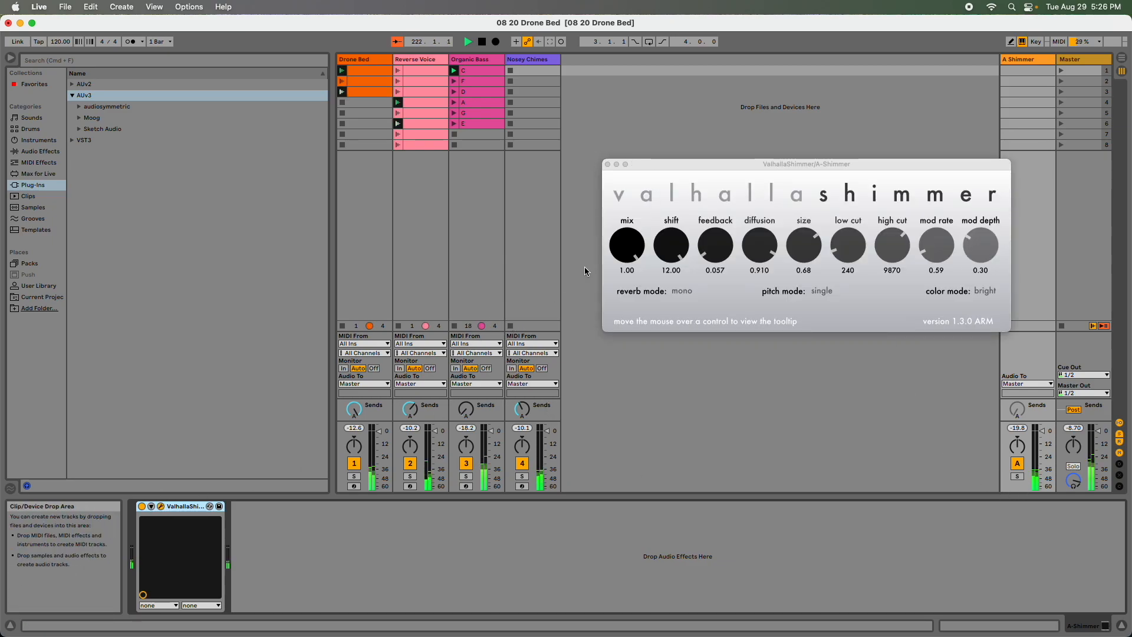
pyautogui.click(608, 164)
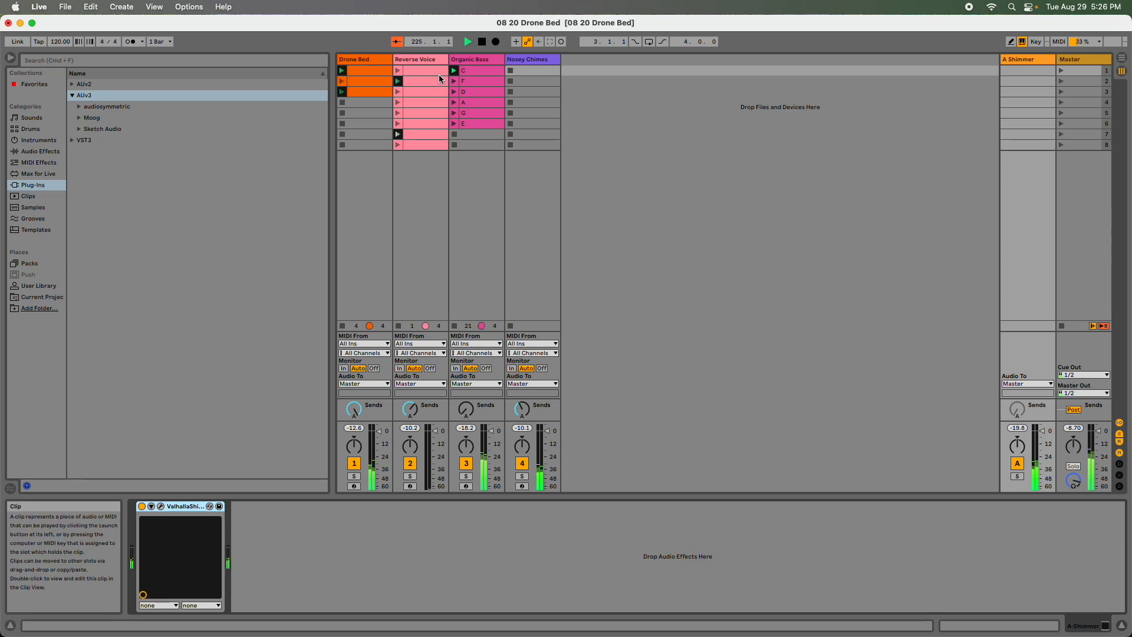
# Perform a bass progression by launching the Organic Bass clips D, F, C, D, A, G and C in turn.
pyautogui.click(455, 91)
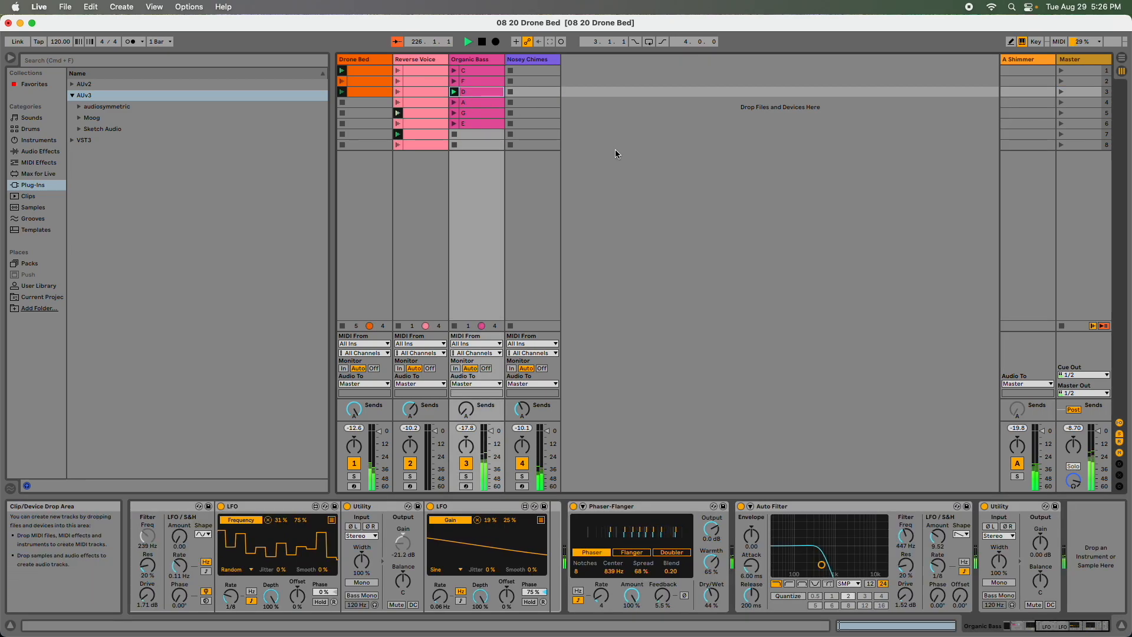
pyautogui.click(457, 84)
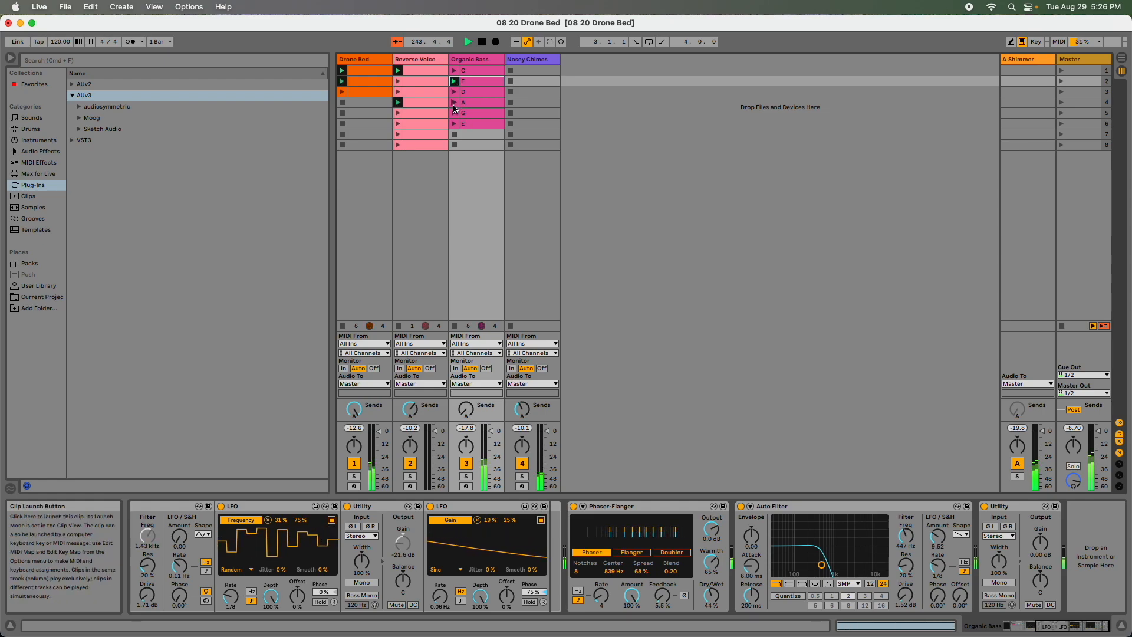
pyautogui.click(455, 72)
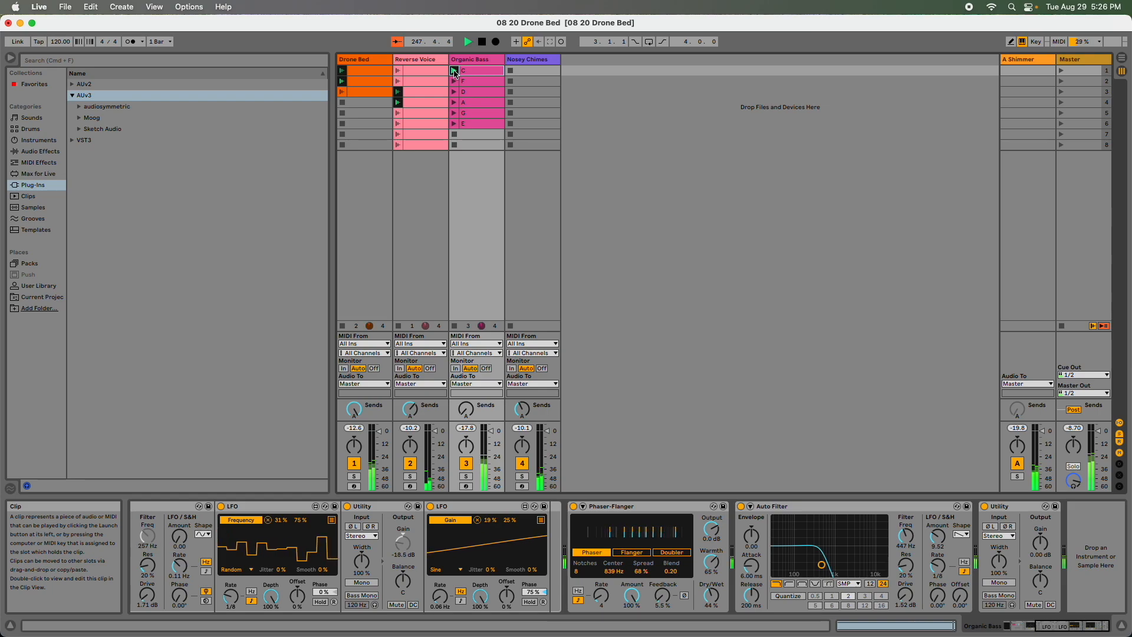
pyautogui.click(454, 92)
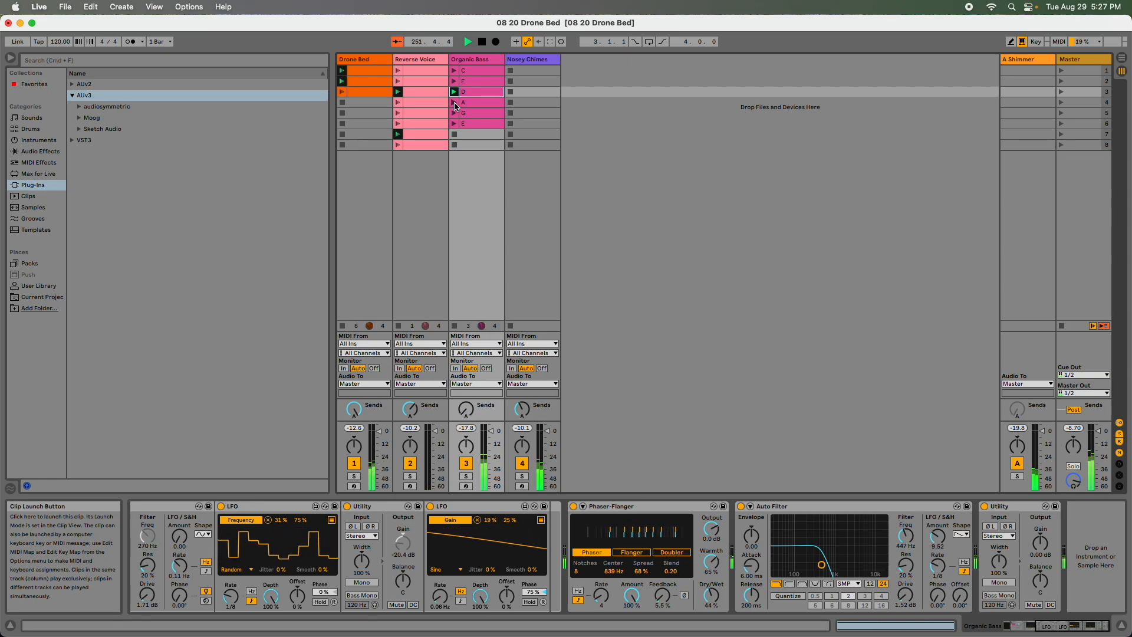
pyautogui.click(455, 103)
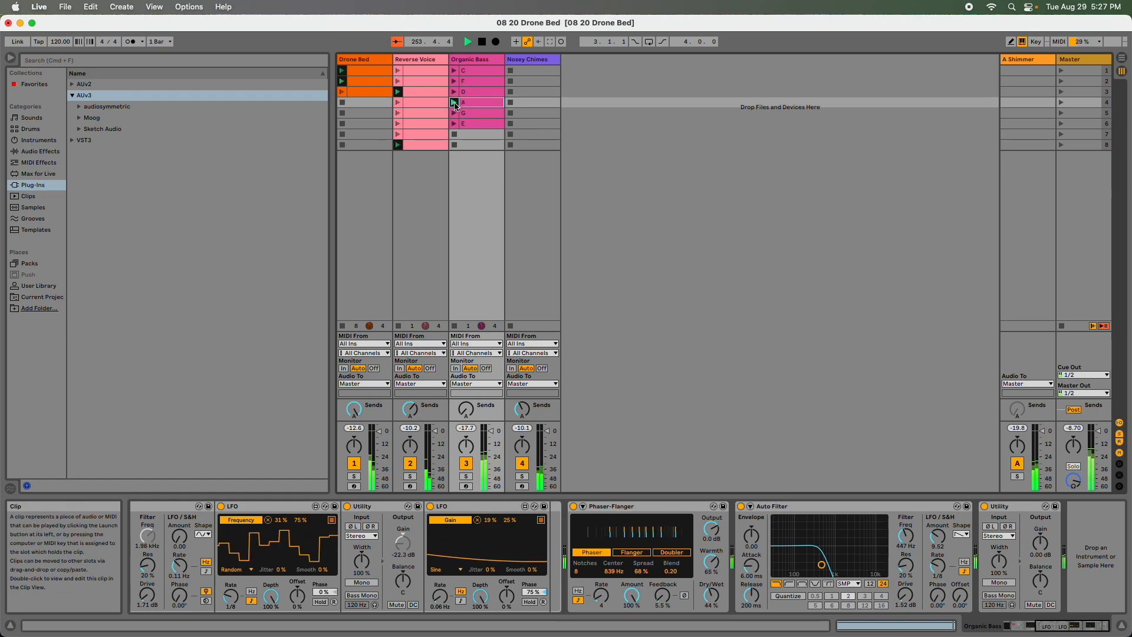
pyautogui.click(454, 112)
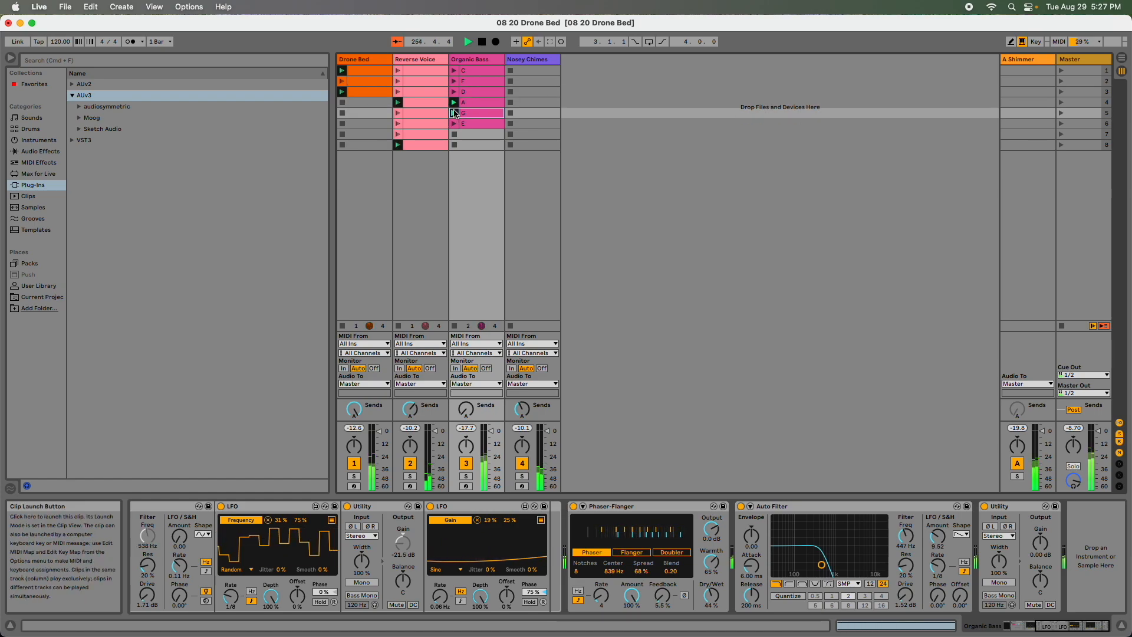
pyautogui.click(454, 70)
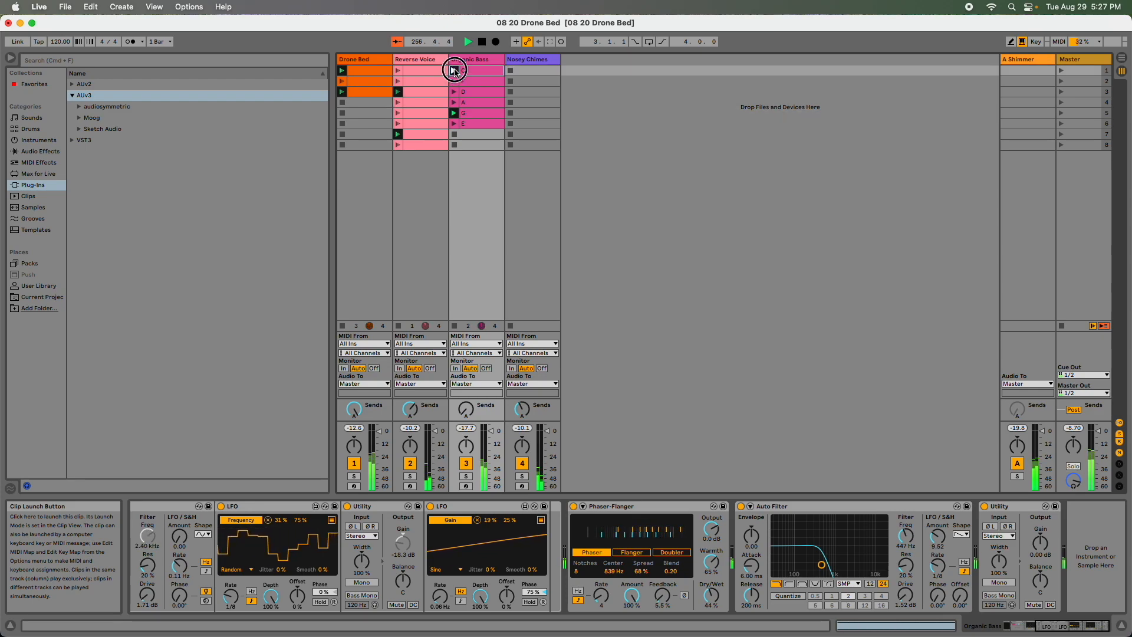
# Set the maximum of the Auto Filter frequency LFO mapping on the Drone Bed track to 85 %.
pyautogui.click(383, 62)
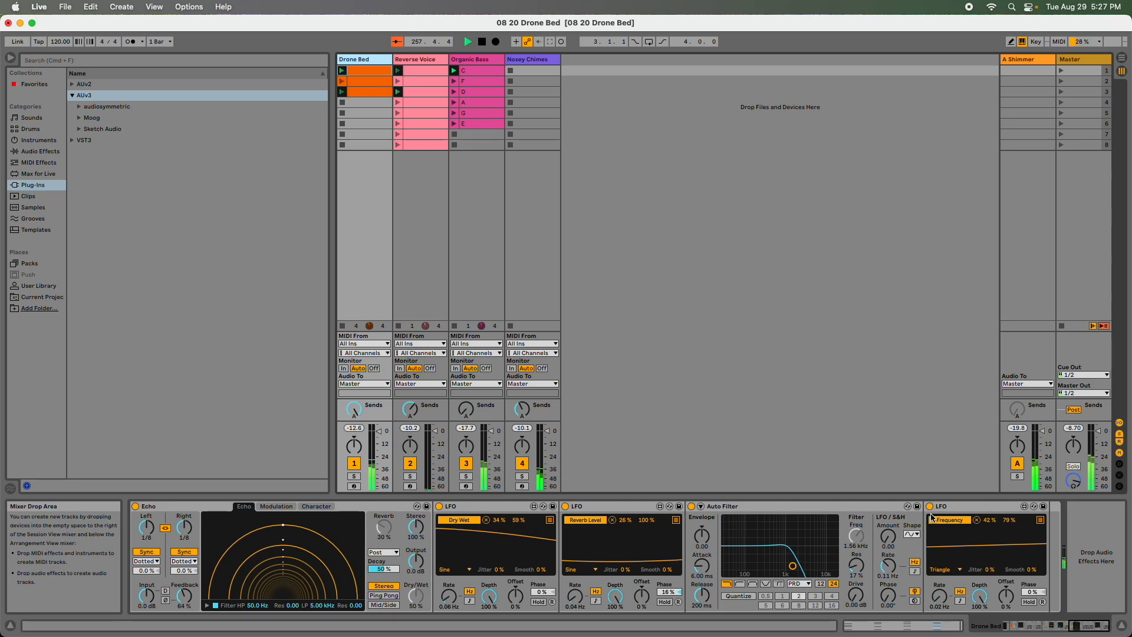
pyautogui.click(1009, 521)
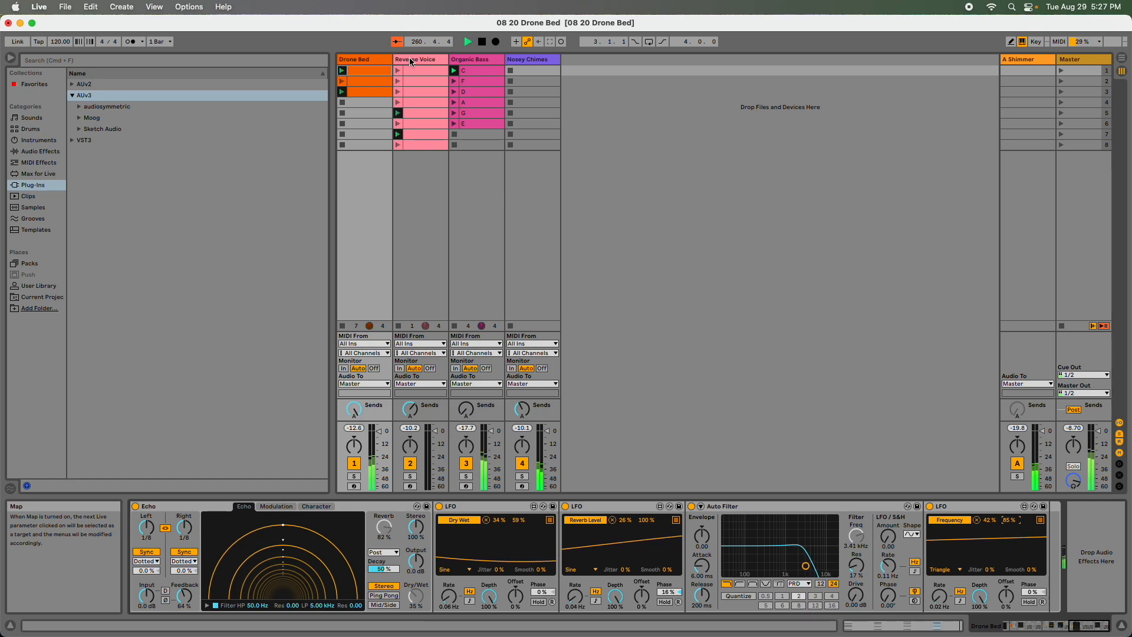
# View the Reverse Voice devices and set the resonance of the Auto Filter on the Nosey Chimes track to 42 %.
pyautogui.press('Right')
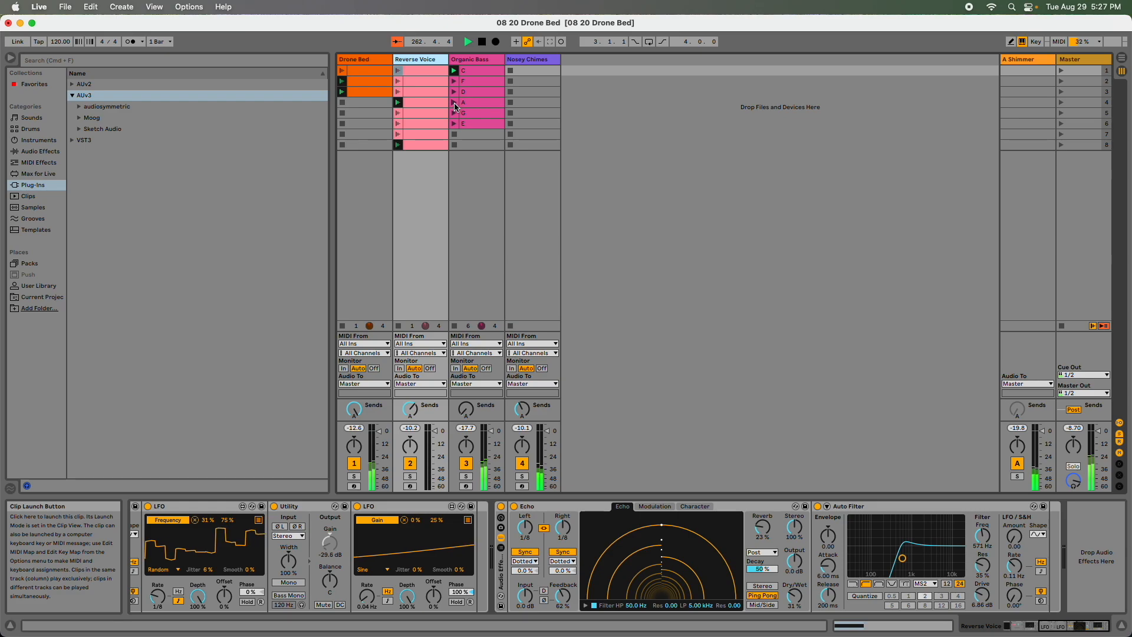
pyautogui.click(531, 59)
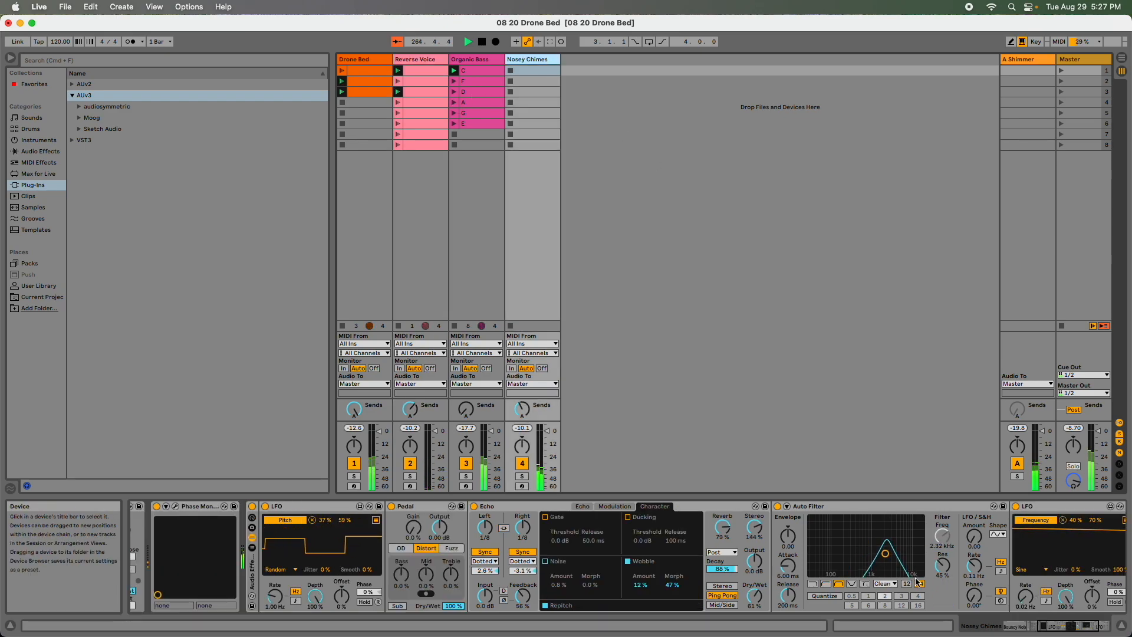
pyautogui.moveTo(943, 566); pyautogui.dragTo(943, 569)
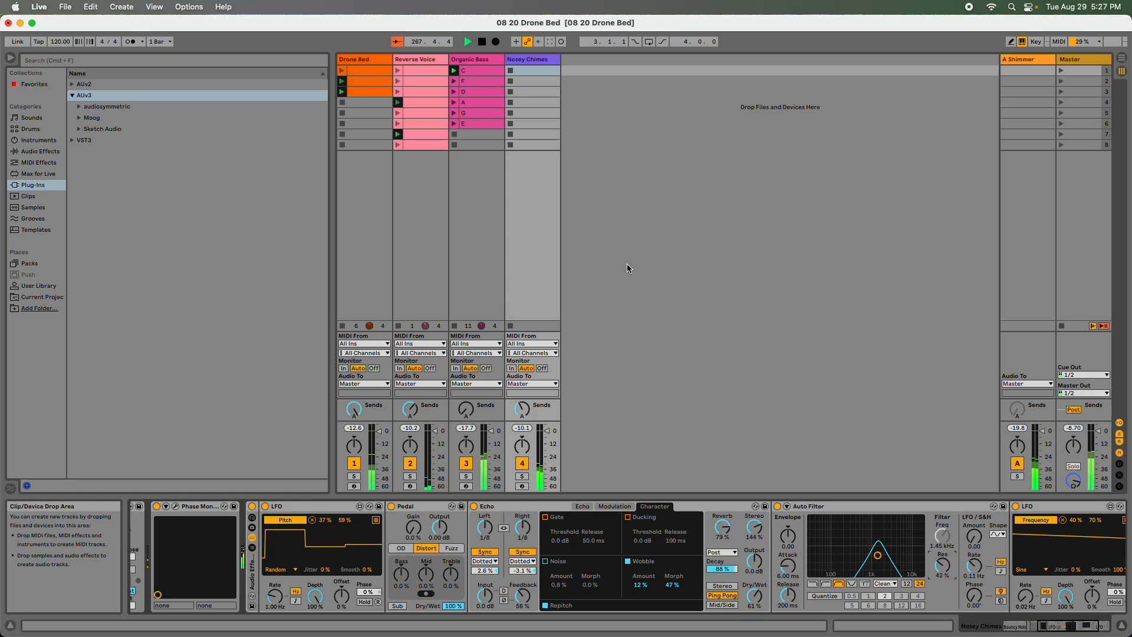
# Continue the bass progression by launching the Organic Bass clips A, F and C in turn.
pyautogui.click(455, 103)
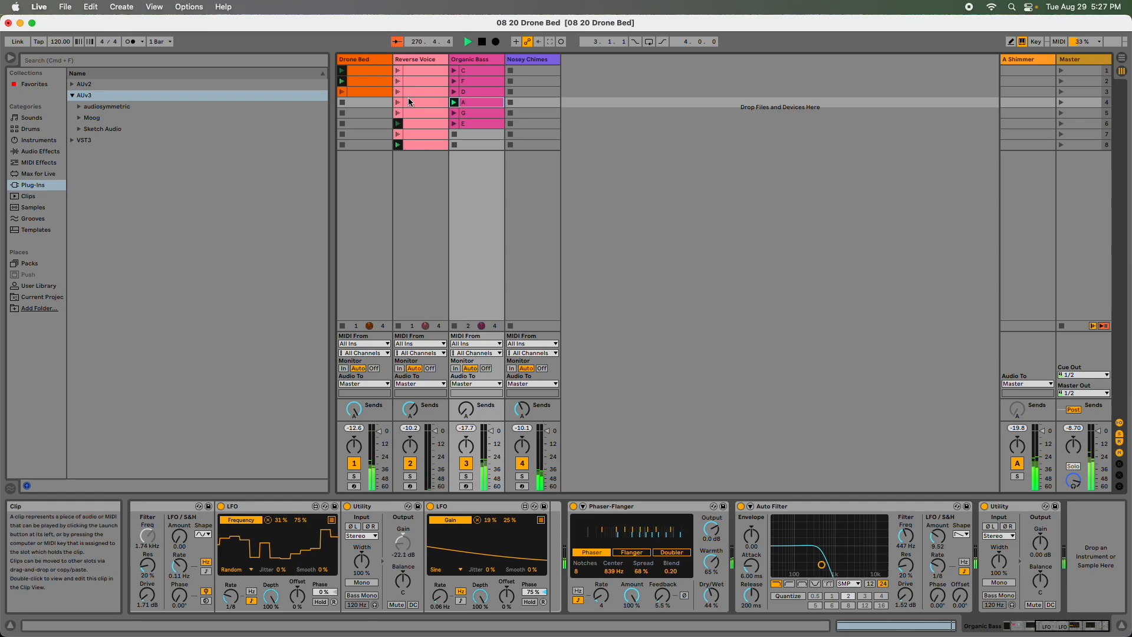
pyautogui.click(455, 85)
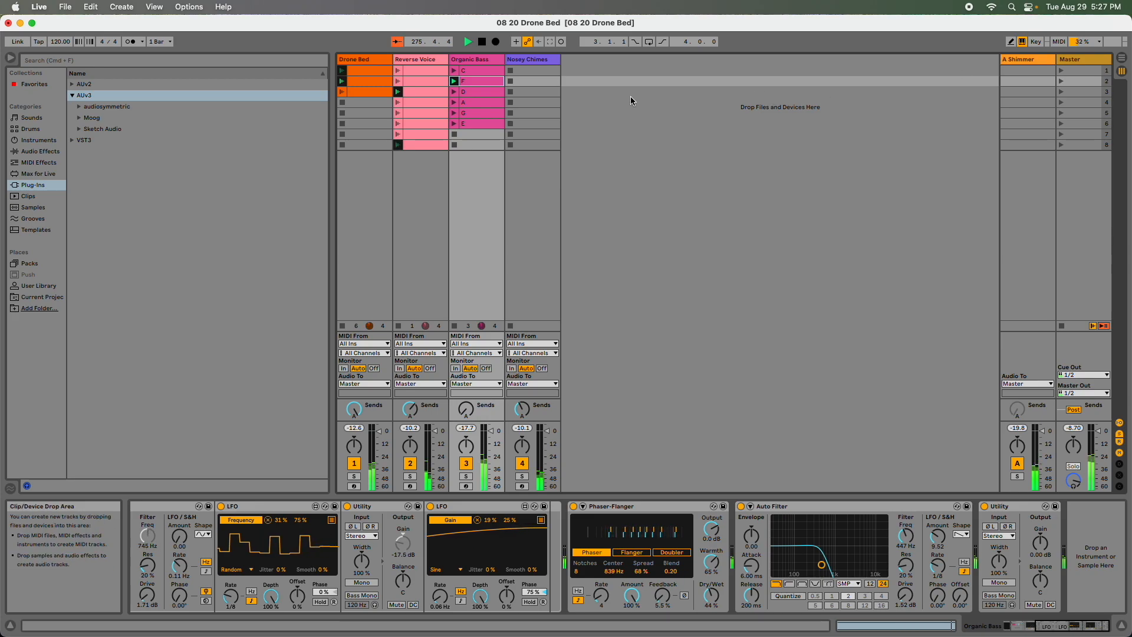
pyautogui.click(457, 74)
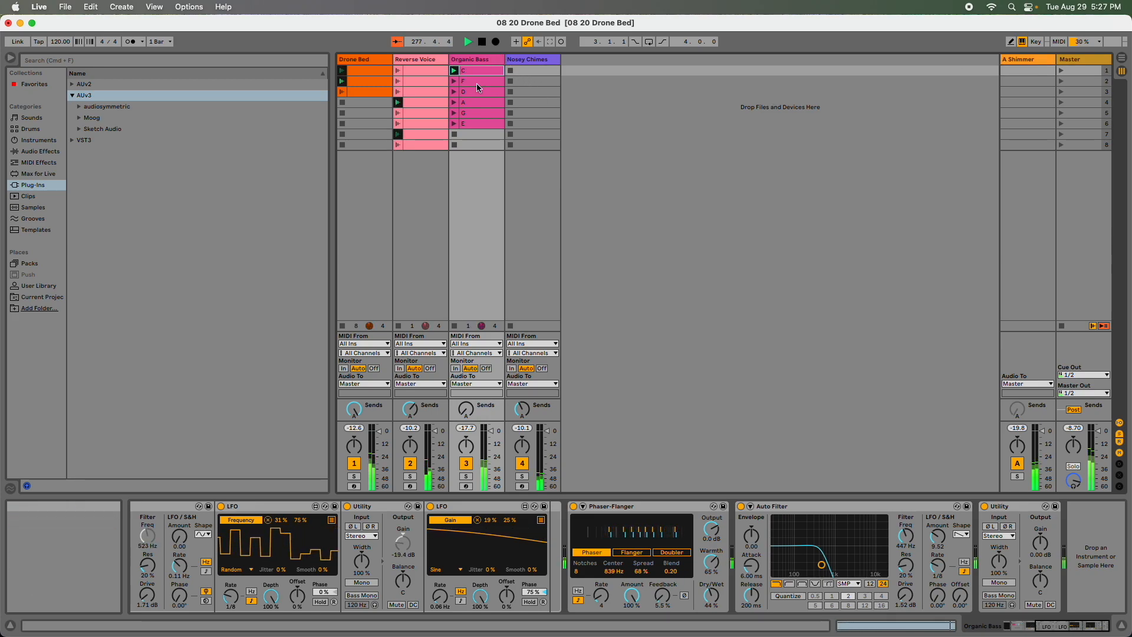
# Stop playback and deactivate the Bouncy Notes device on the Nosey Chimes track.
pyautogui.click(482, 48)
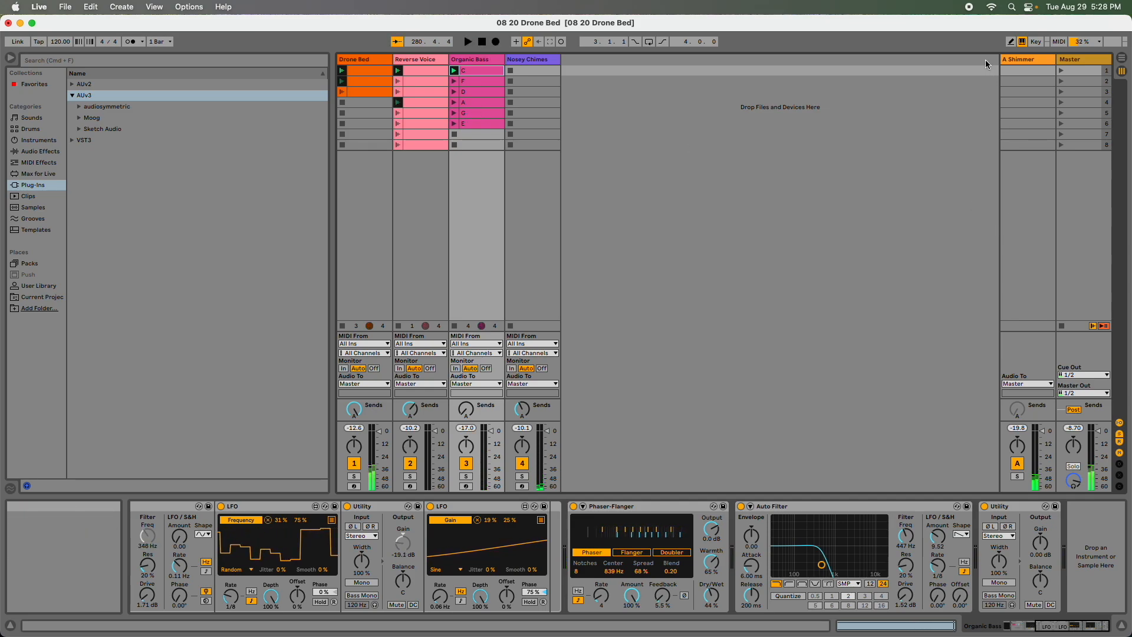
pyautogui.click(532, 61)
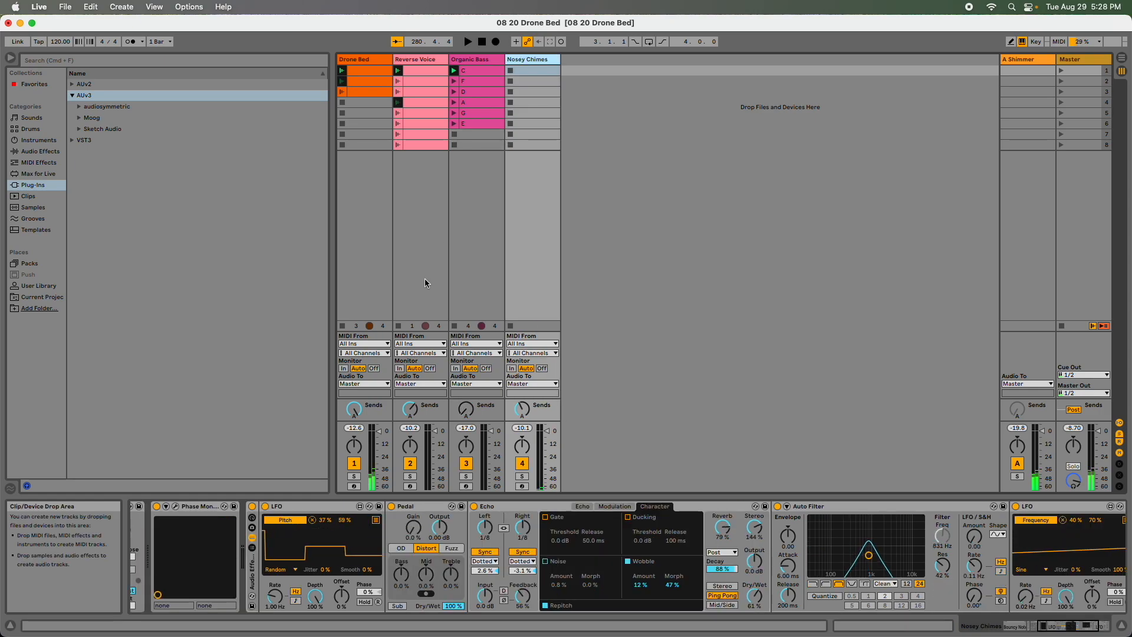
pyautogui.hscroll(-5, 270, 526)
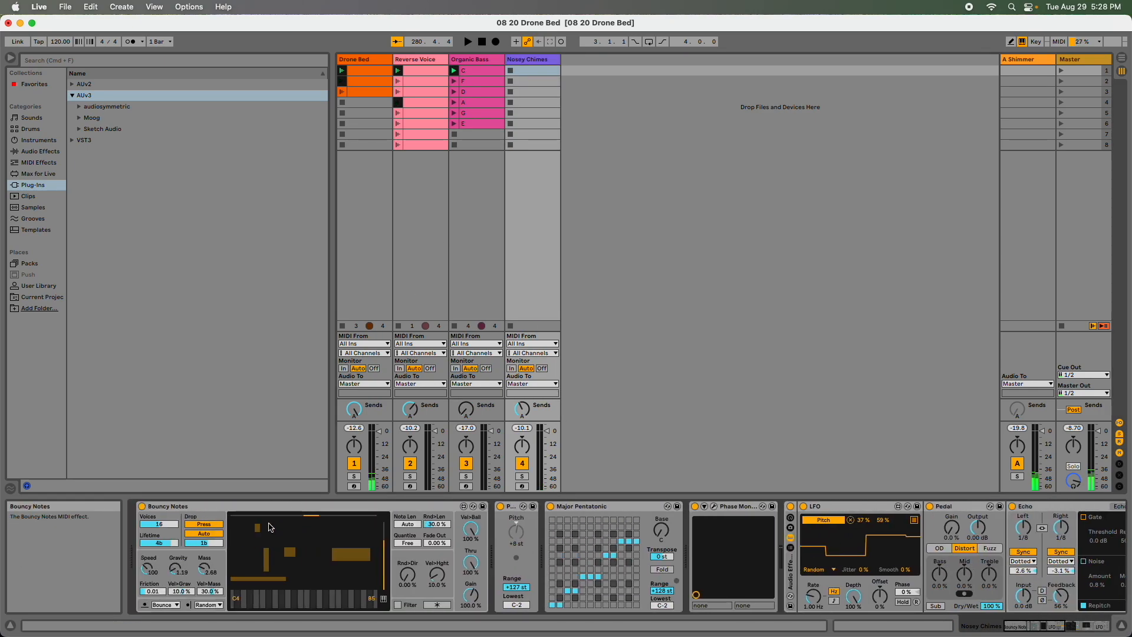
pyautogui.click(142, 506)
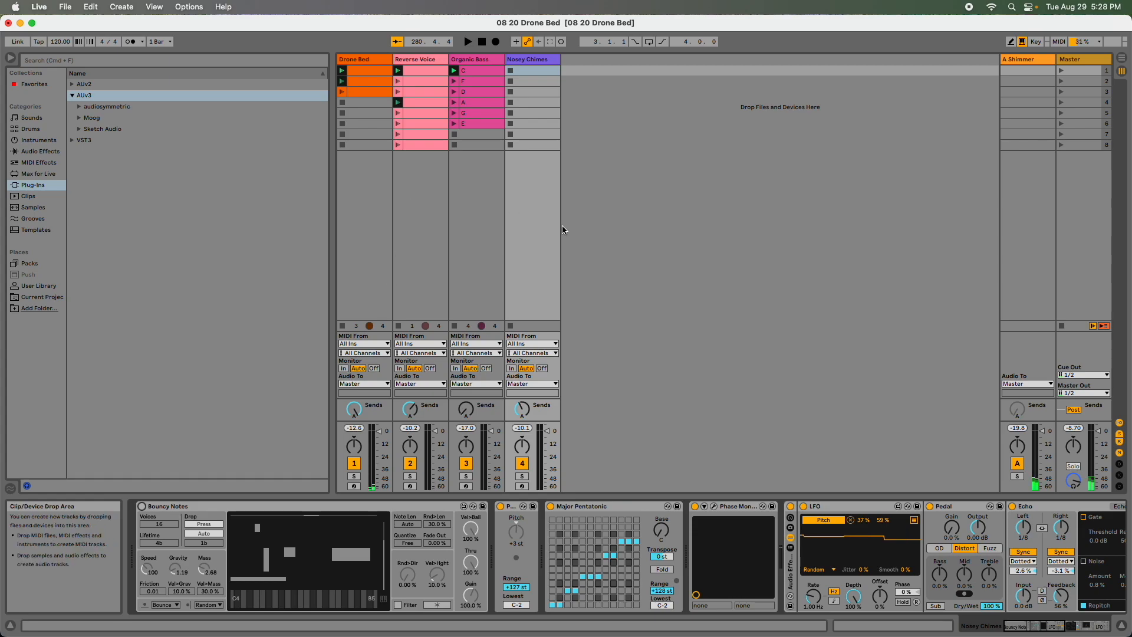